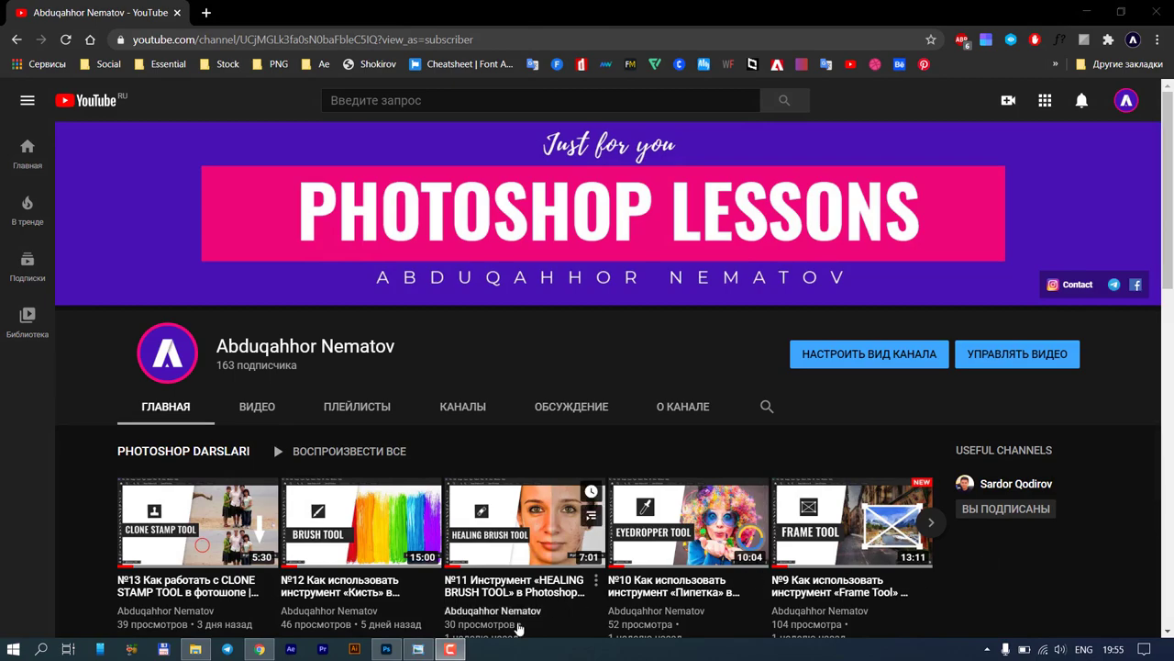
Open the leopard photo in Photo Viewer and preview its painterly Image-2.jpg version.
click(418, 649)
key(Right)
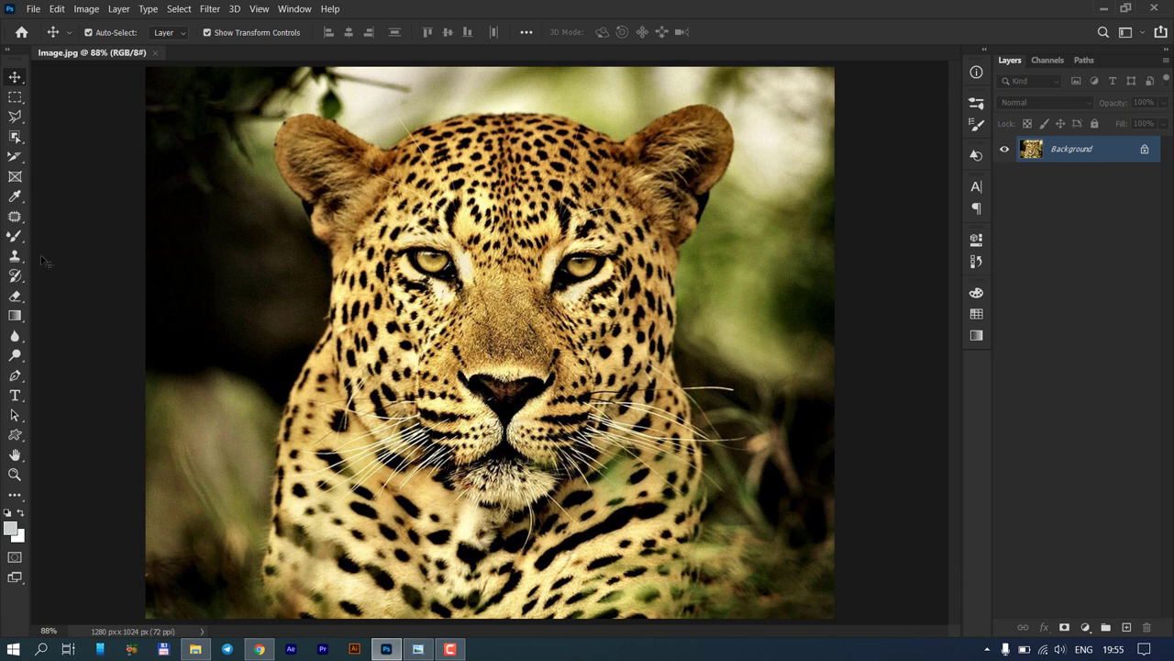
Make the Art History Brush Tool from the history brush flyout the active tool.
click(13, 277)
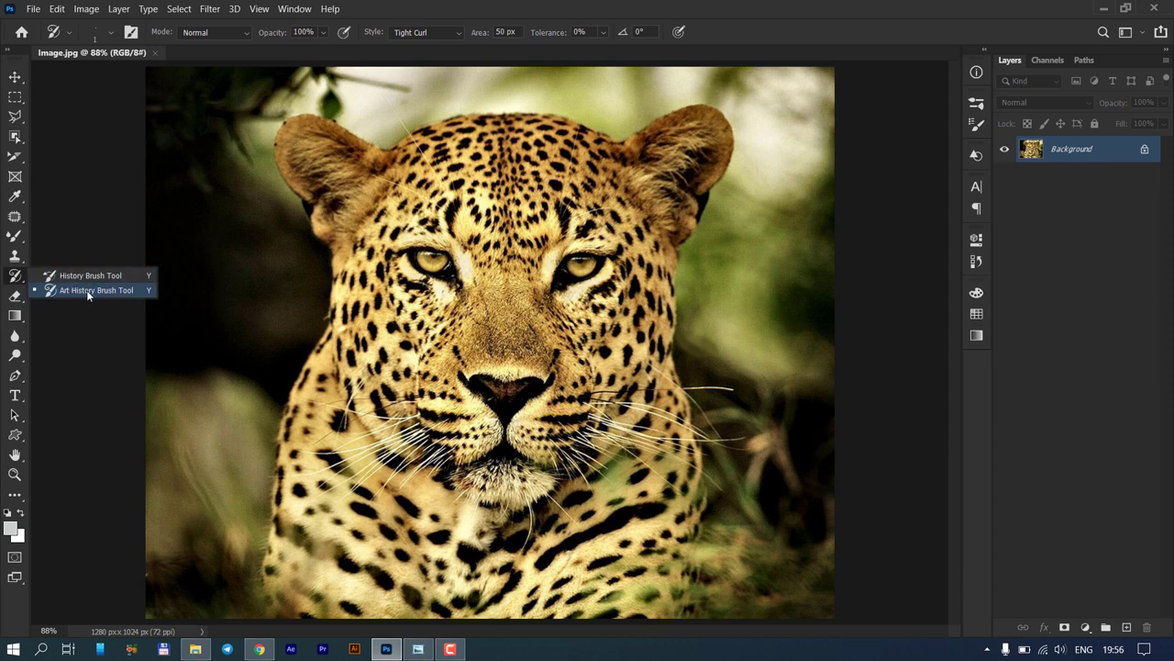
click(139, 290)
right_click(24, 280)
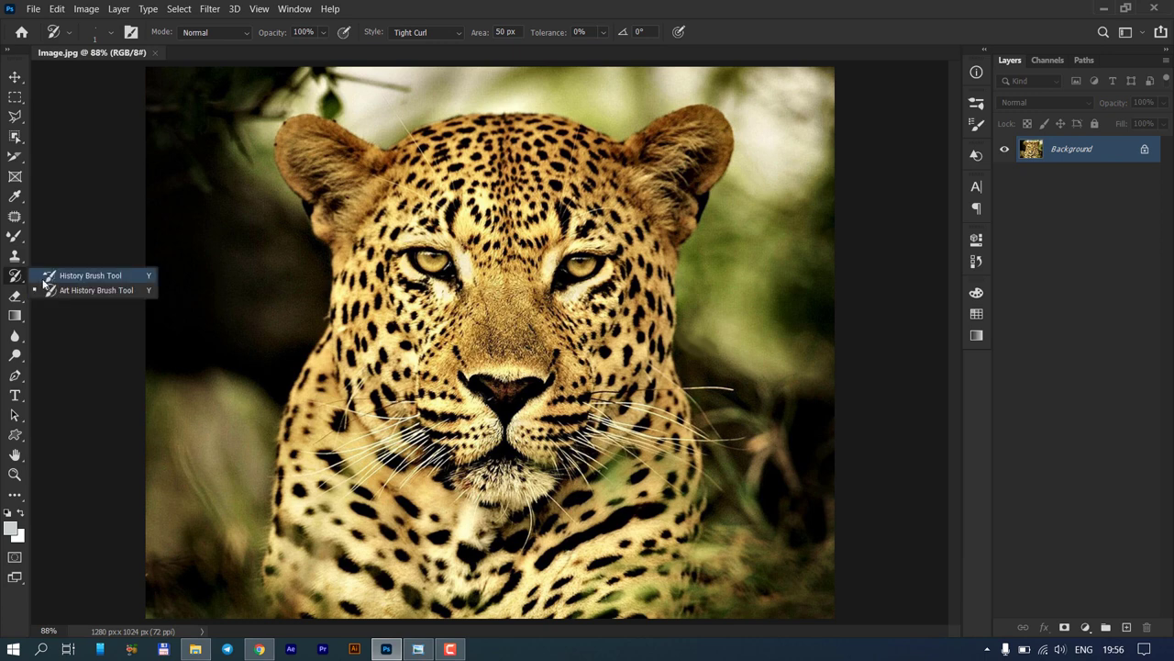
click(49, 290)
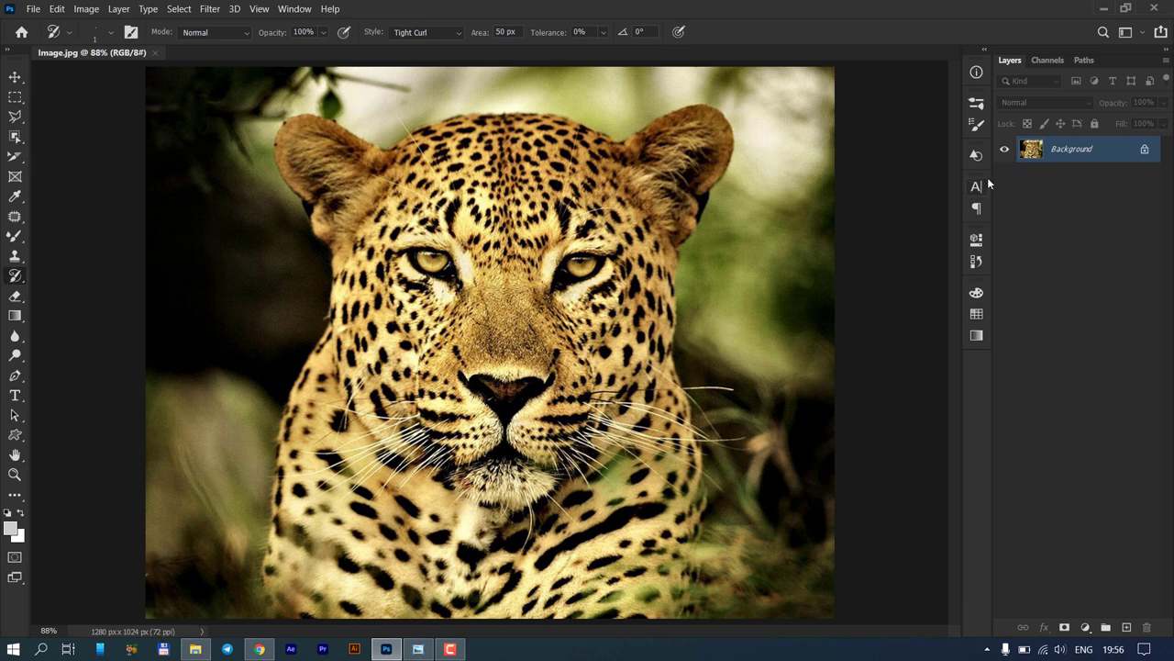
Open the History panel, revert to the Image.jpg snapshot, and add a fresh empty Layer 1.
click(1127, 628)
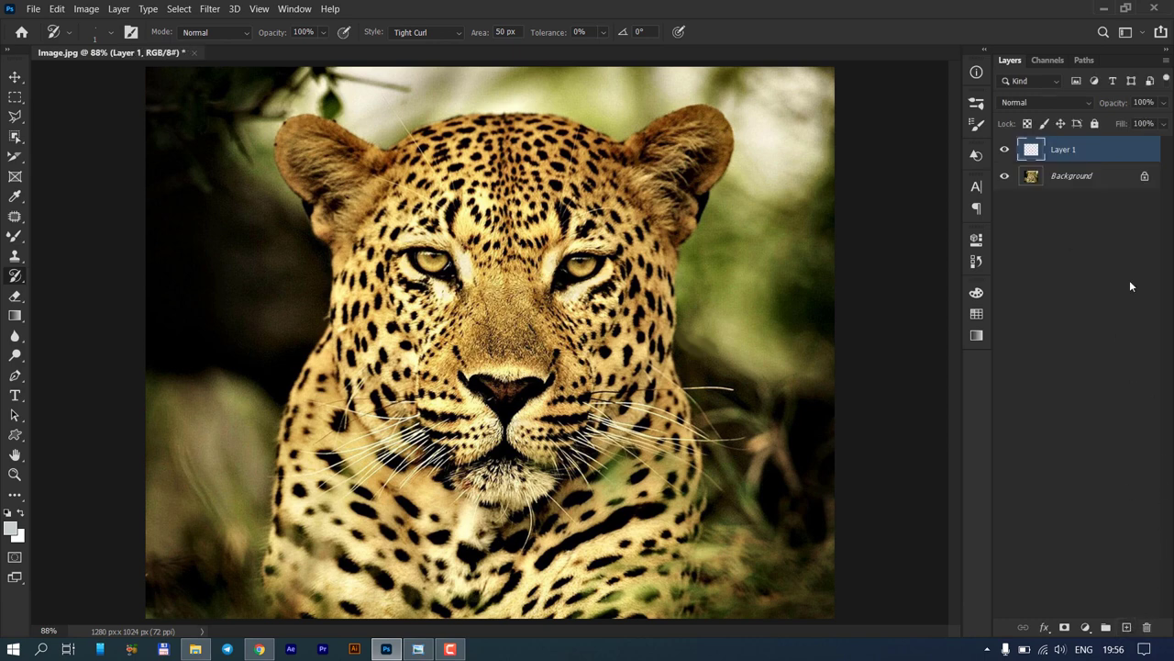
click(977, 262)
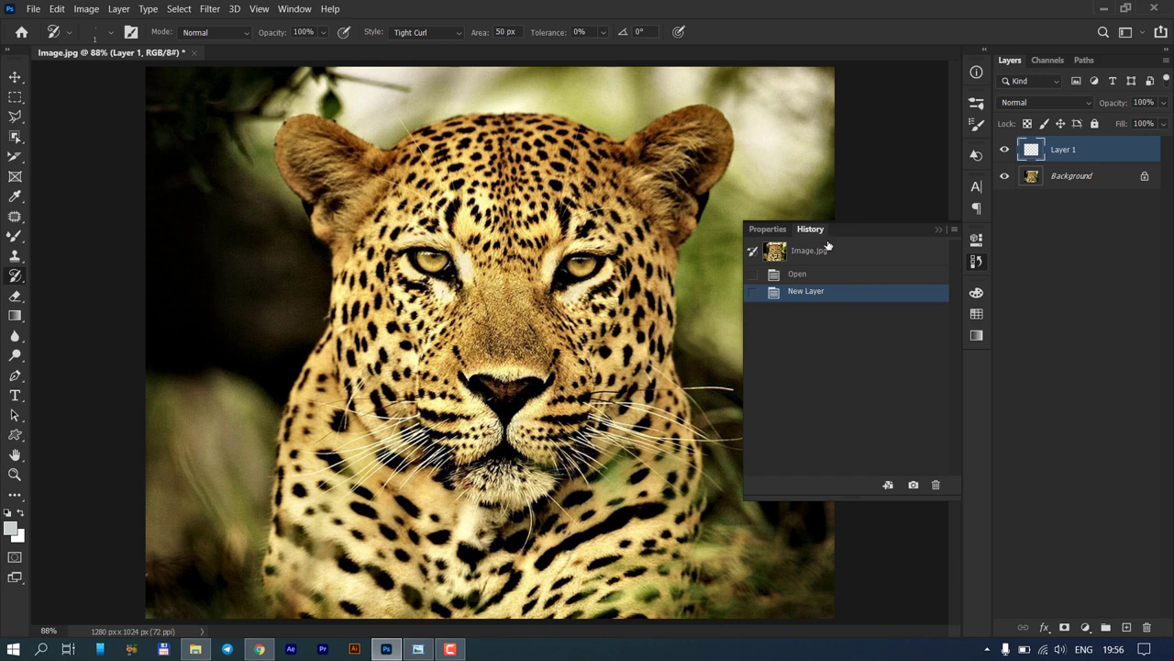
click(287, 10)
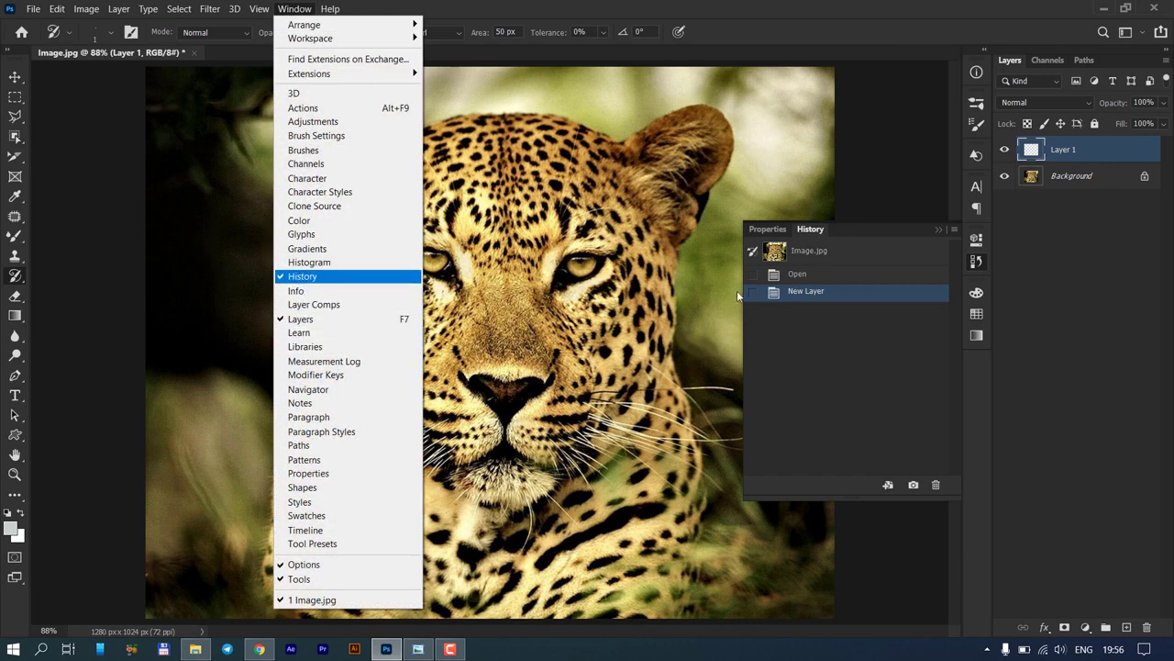
right_click(23, 281)
click(59, 290)
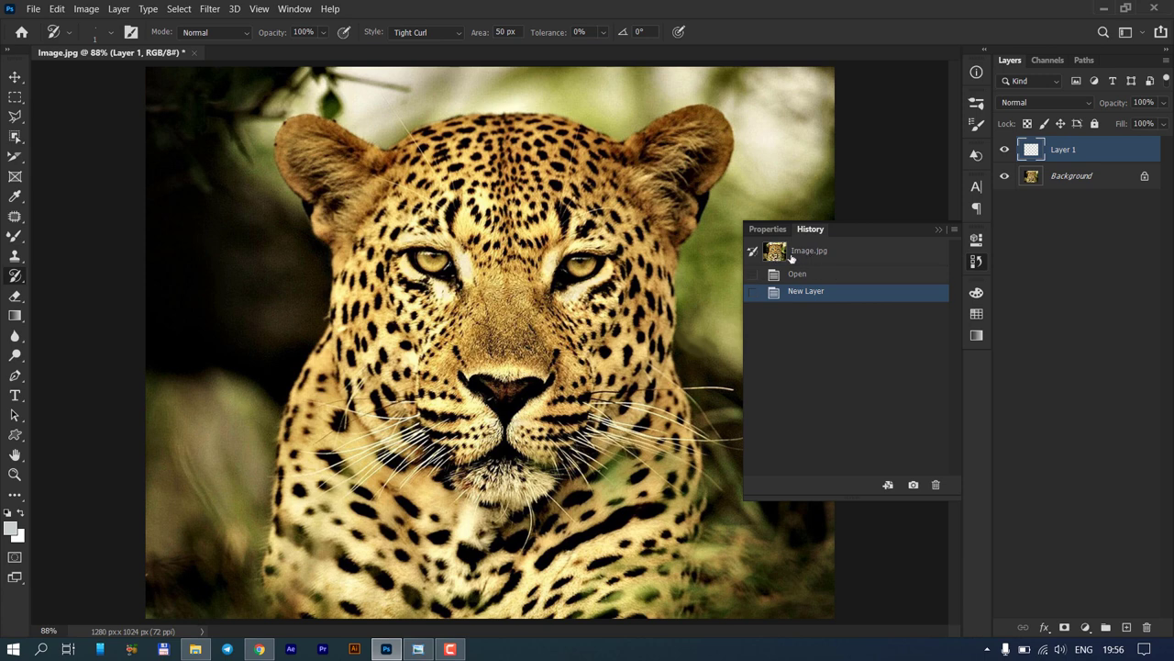
click(770, 252)
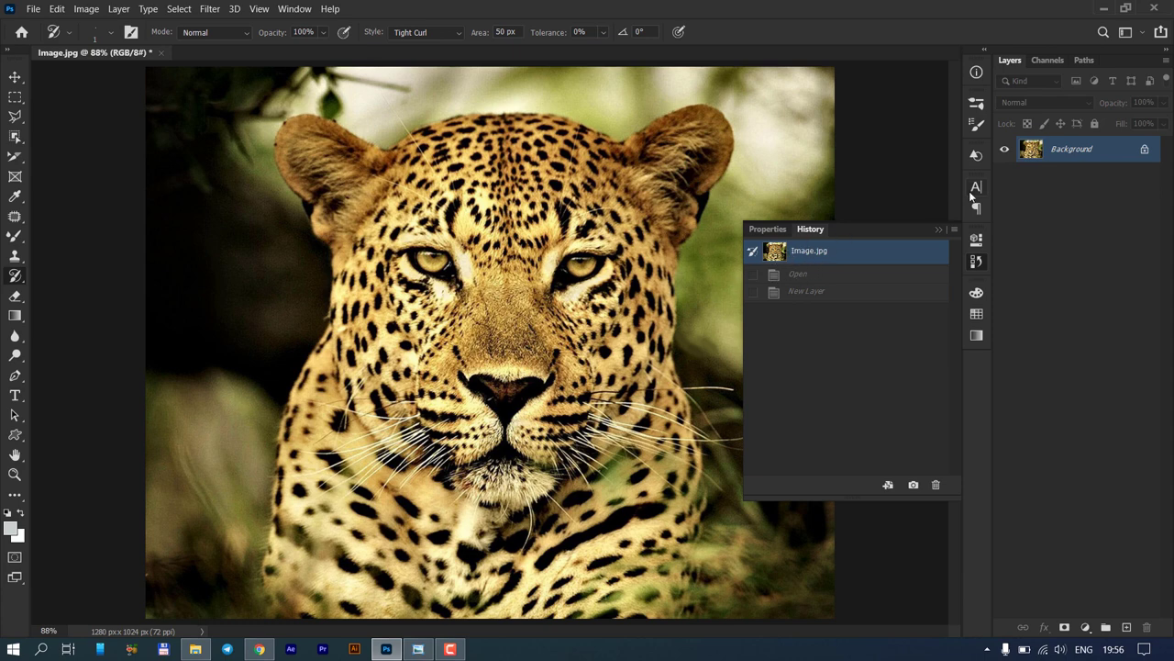
click(1127, 627)
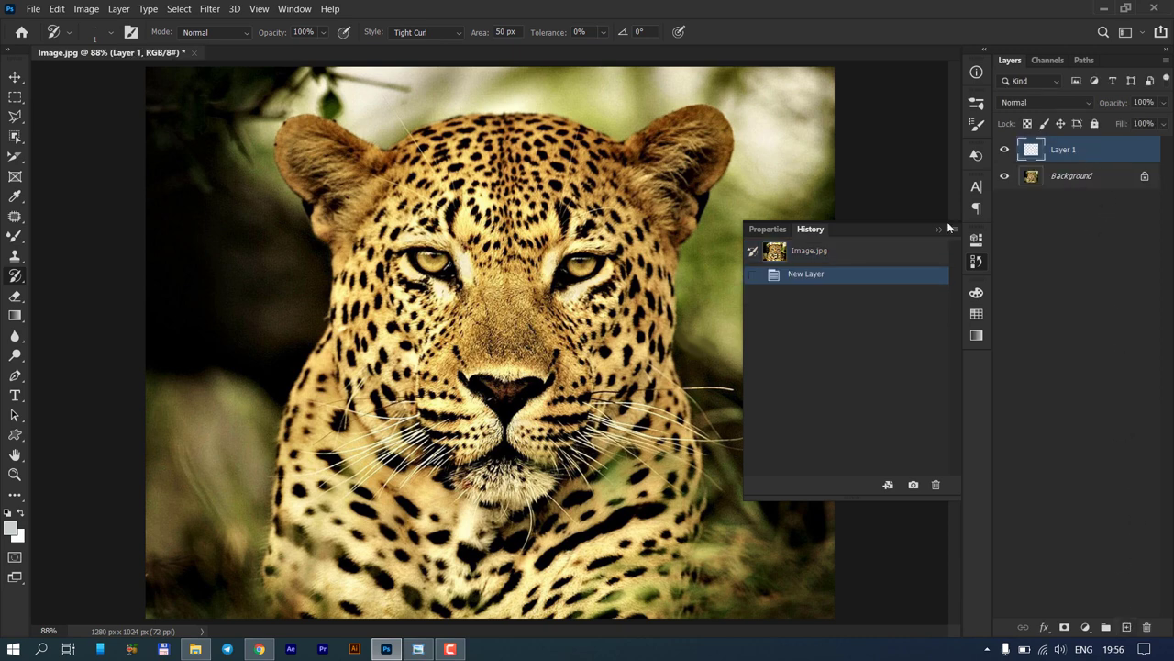
Set the brush to 48 px with 37% hardness and paint a test curl on the forehead.
right_click(453, 259)
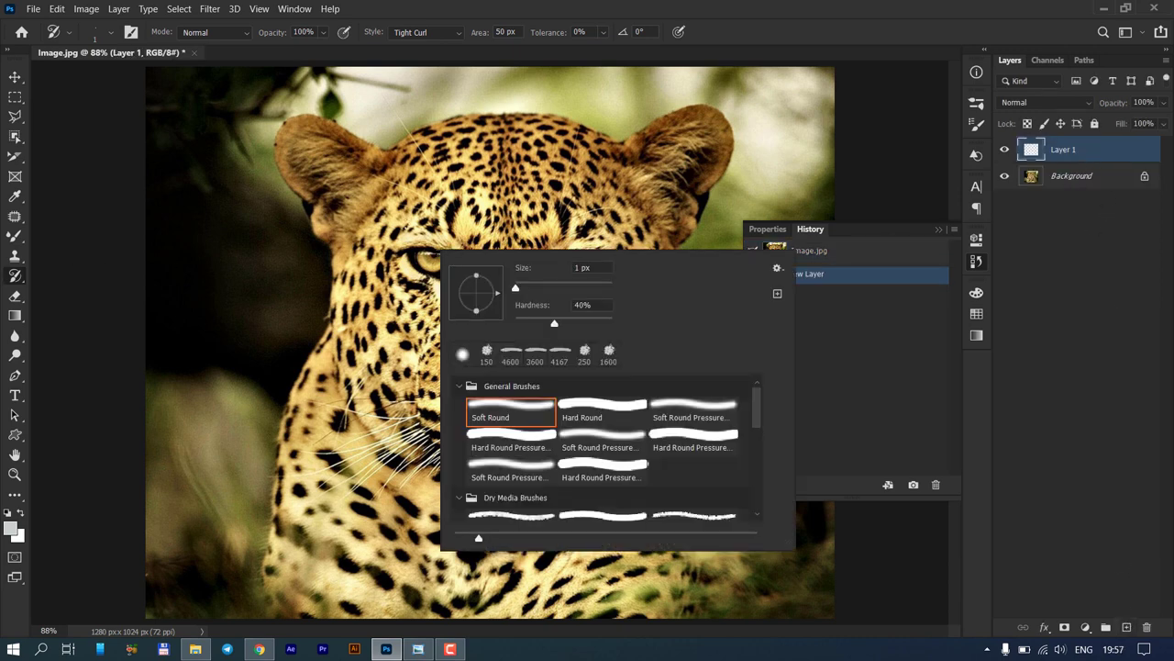
click(540, 289)
click(554, 323)
drag(556, 325, 553, 324)
click(511, 188)
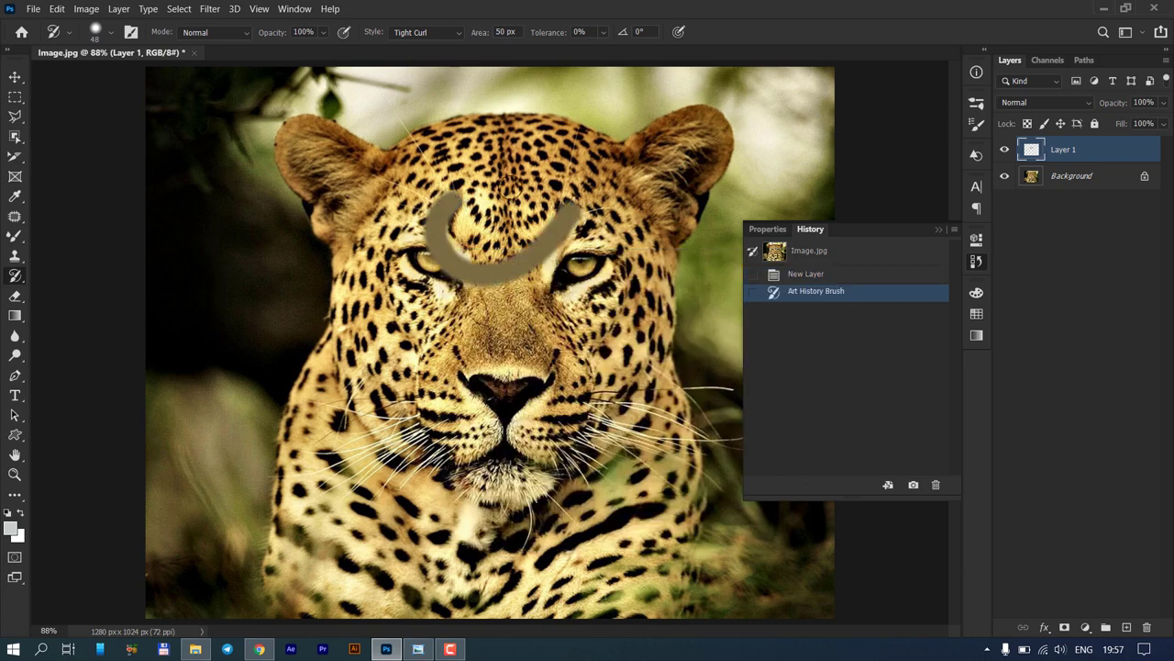
Close the History panel and set the Art History Brush style to Tight Short.
click(935, 230)
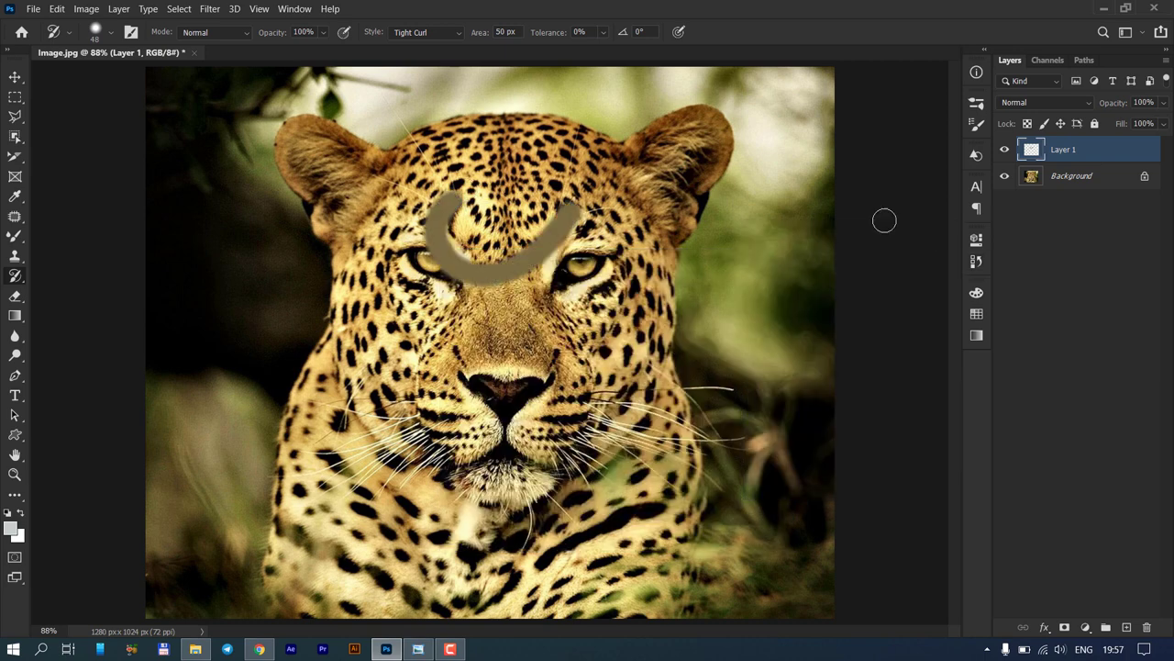
click(424, 33)
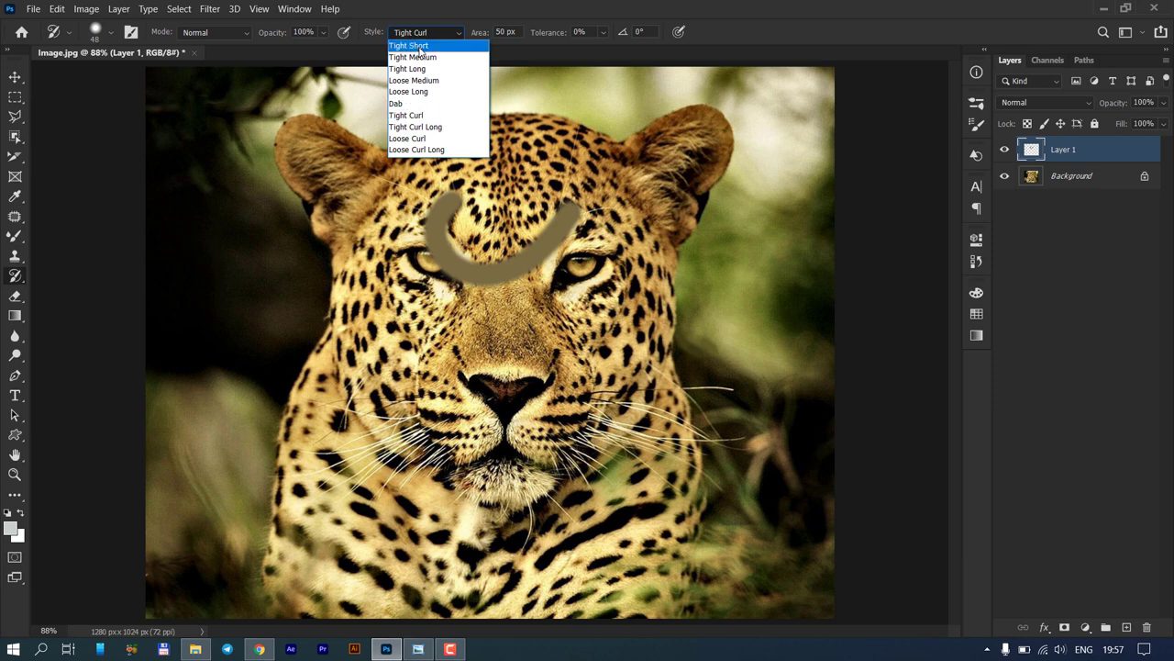
click(419, 48)
Cover the leopard in short strokes, then use a smaller brush to restore eye, muzzle, whisker and jaw detail.
mouse_move(446, 259)
mouse_down()
mouse_move(498, 188)
mouse_move(542, 420)
mouse_move(432, 357)
mouse_move(743, 450)
mouse_move(642, 285)
mouse_move(779, 266)
mouse_move(679, 183)
mouse_move(518, 153)
mouse_move(294, 152)
mouse_move(420, 217)
mouse_up()
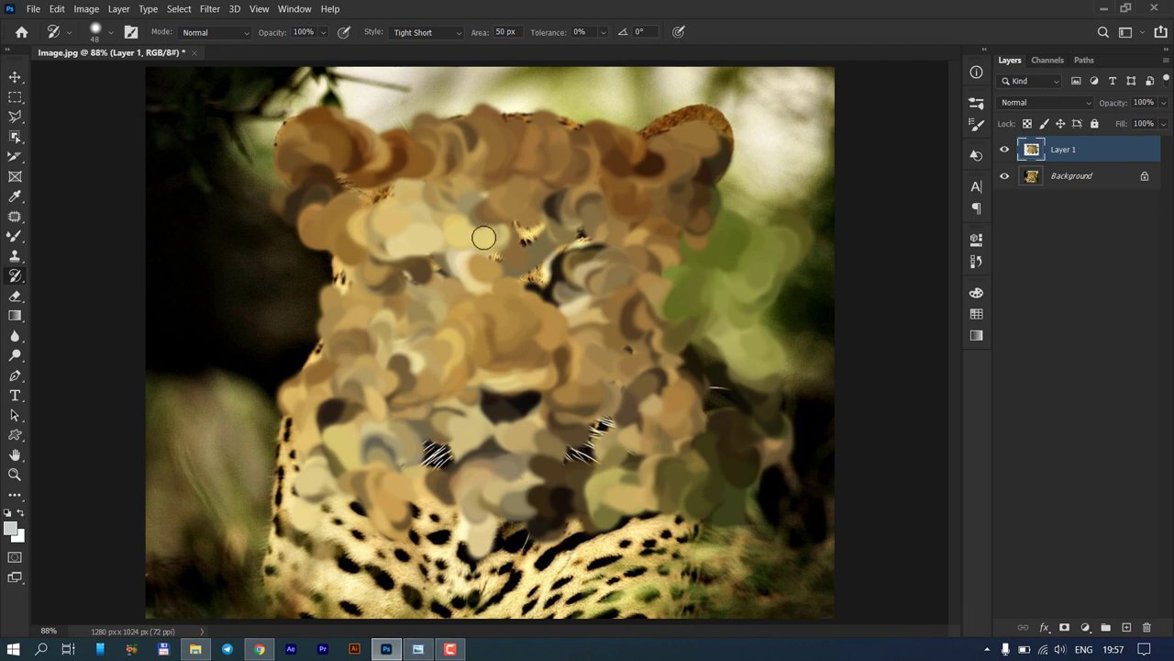
key(bracketleft)
key(bracketleft)
key(bracketleft)
mouse_move(468, 237)
mouse_down()
mouse_move(399, 243)
mouse_move(345, 370)
mouse_move(477, 404)
mouse_move(422, 450)
mouse_move(523, 358)
mouse_move(477, 532)
mouse_move(523, 441)
mouse_move(468, 477)
mouse_move(578, 431)
mouse_move(596, 302)
mouse_move(587, 211)
mouse_move(514, 293)
mouse_move(495, 202)
mouse_move(560, 165)
mouse_move(505, 128)
mouse_move(367, 151)
mouse_move(302, 120)
mouse_move(285, 184)
mouse_move(317, 220)
mouse_move(358, 234)
mouse_move(348, 275)
mouse_move(504, 147)
mouse_move(441, 138)
mouse_move(568, 147)
mouse_move(648, 106)
mouse_move(587, 166)
mouse_move(715, 138)
mouse_move(642, 183)
mouse_move(712, 191)
mouse_move(596, 267)
mouse_move(661, 293)
mouse_move(688, 211)
mouse_move(661, 367)
mouse_move(634, 441)
mouse_move(679, 459)
mouse_move(664, 496)
mouse_up()
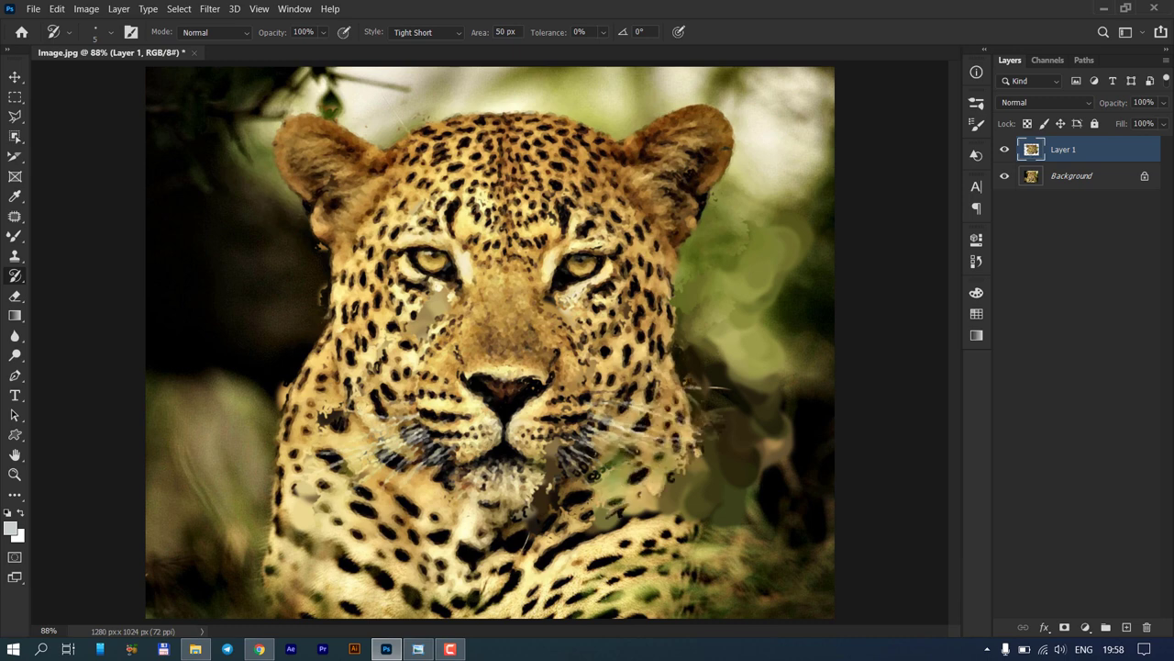
mouse_move(601, 473)
mouse_down()
mouse_move(656, 505)
mouse_move(560, 454)
mouse_move(542, 527)
mouse_move(441, 449)
mouse_move(367, 449)
mouse_move(331, 385)
mouse_move(386, 440)
mouse_up()
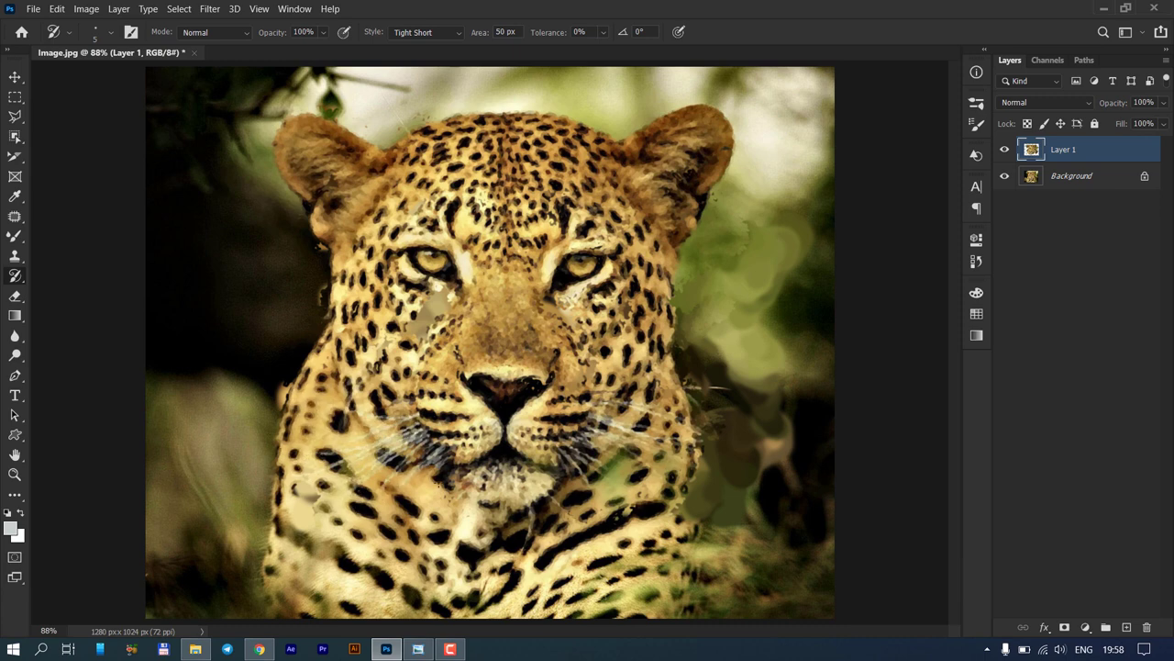
mouse_move(450, 468)
mouse_down()
mouse_move(697, 472)
mouse_move(646, 509)
mouse_move(716, 500)
mouse_move(688, 540)
mouse_up()
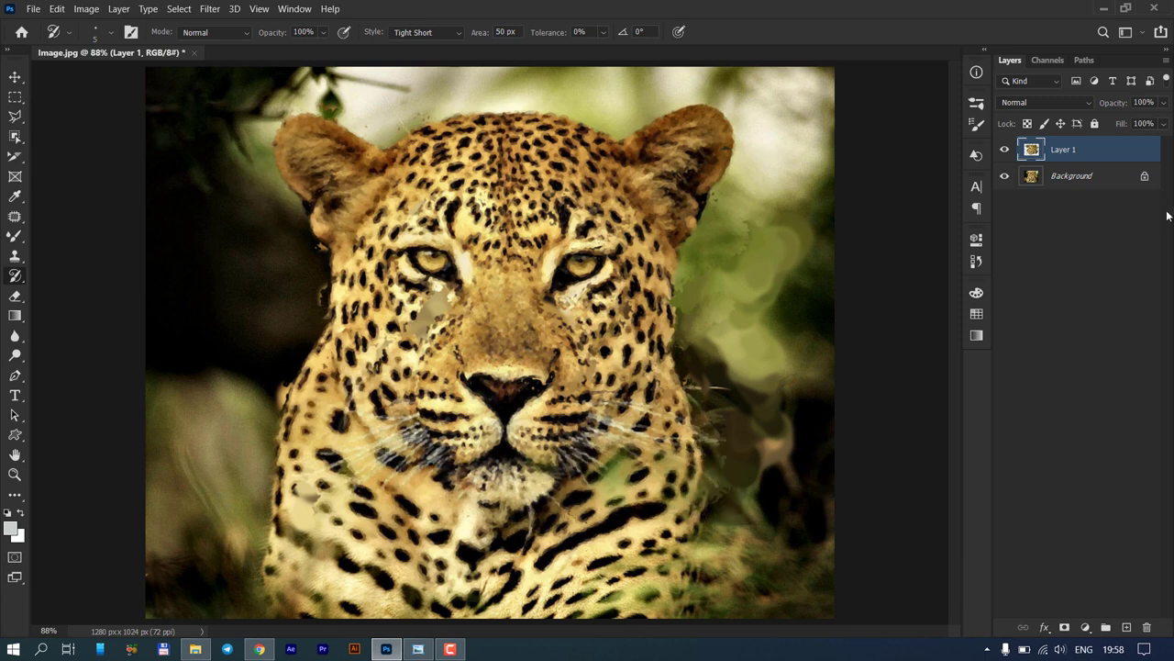
Compare Layer 1 against the original and patch the grey spot below the left eye with fur, keeping Tight Short.
click(1005, 149)
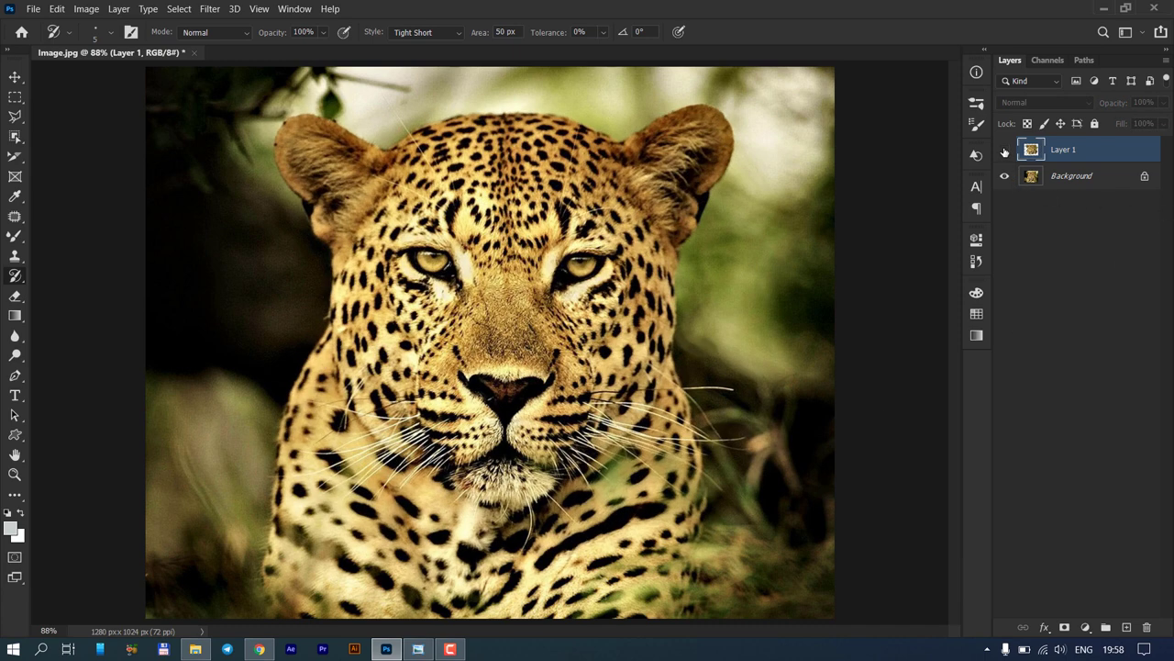
click(1005, 149)
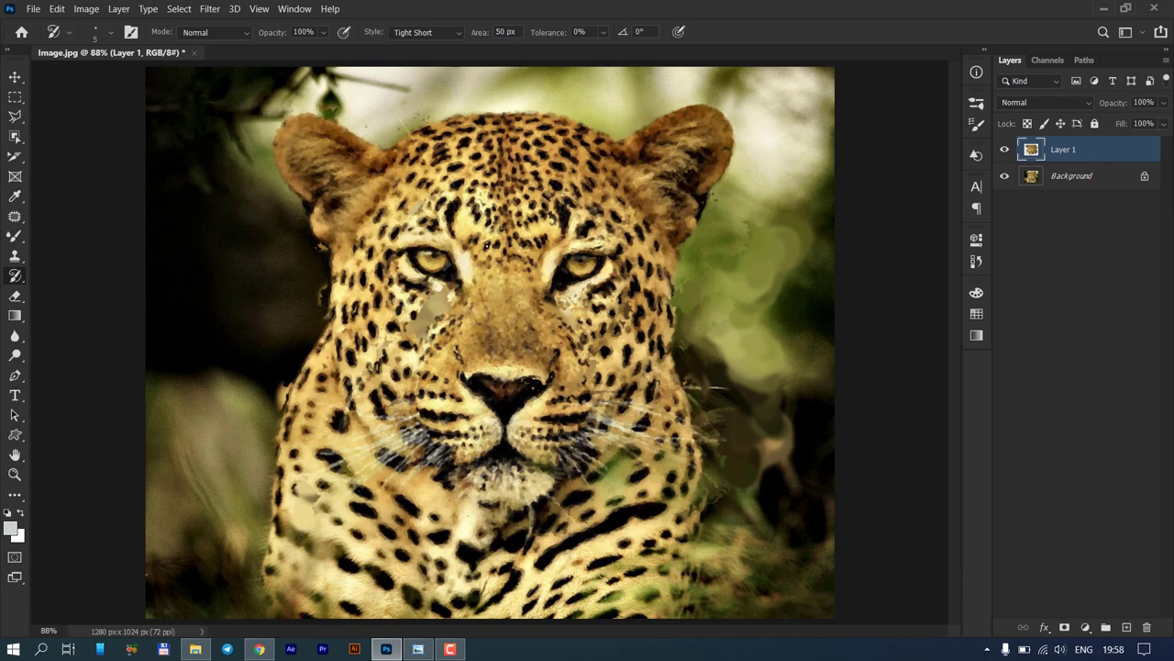
mouse_move(438, 311)
mouse_down()
mouse_move(440, 294)
mouse_move(413, 330)
mouse_move(431, 294)
mouse_up()
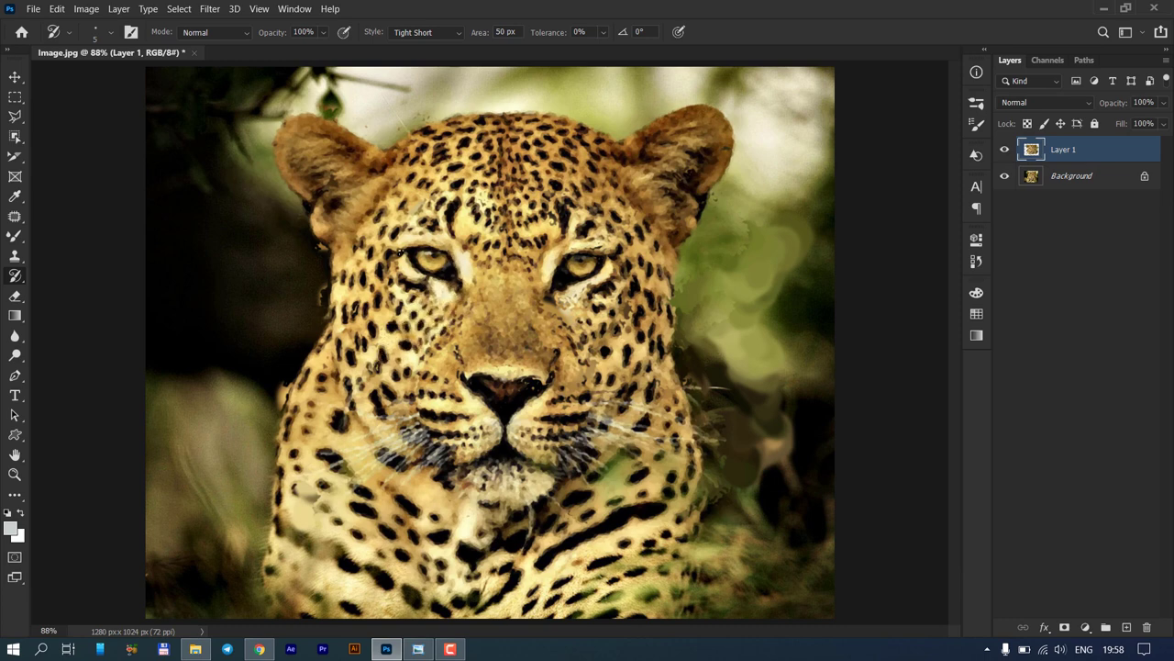
drag(348, 280, 379, 215)
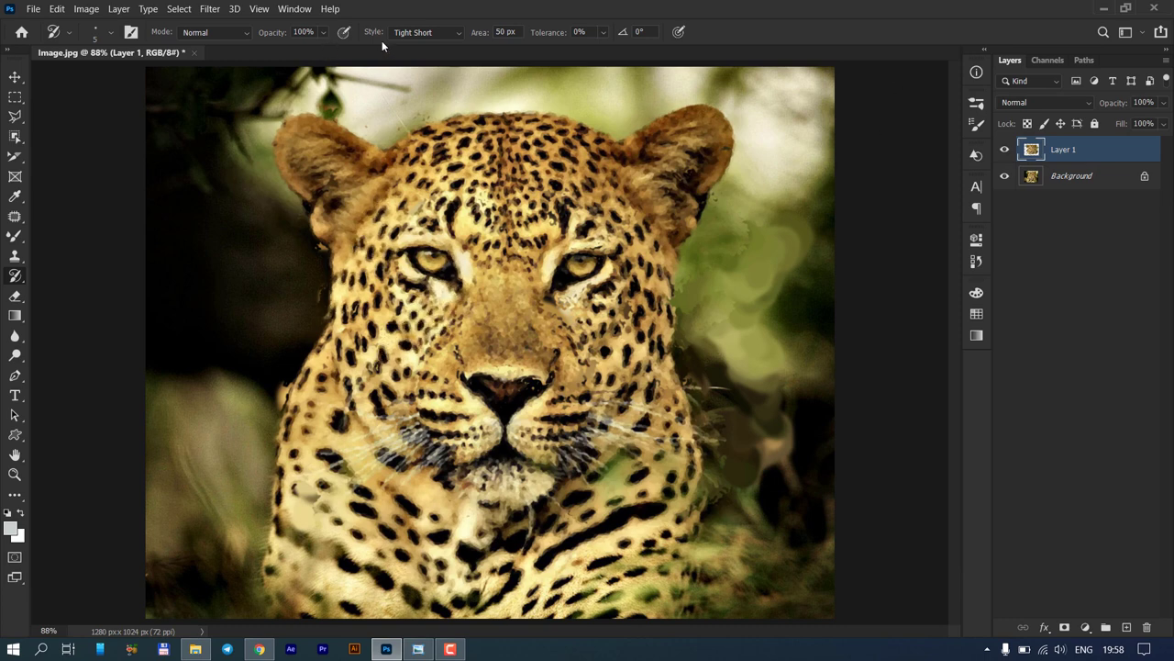
click(441, 34)
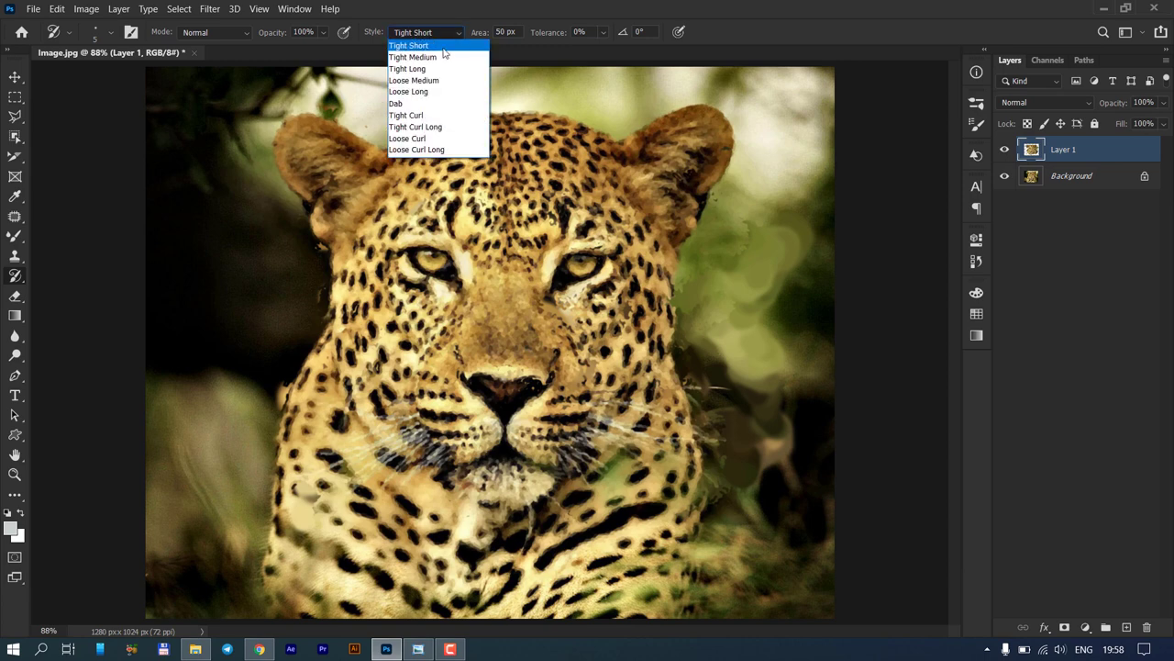
click(1094, 577)
Add Layer 2, hide Layer 1, and set a Dab-style brush at about 46% hardness and 18 px.
click(1127, 627)
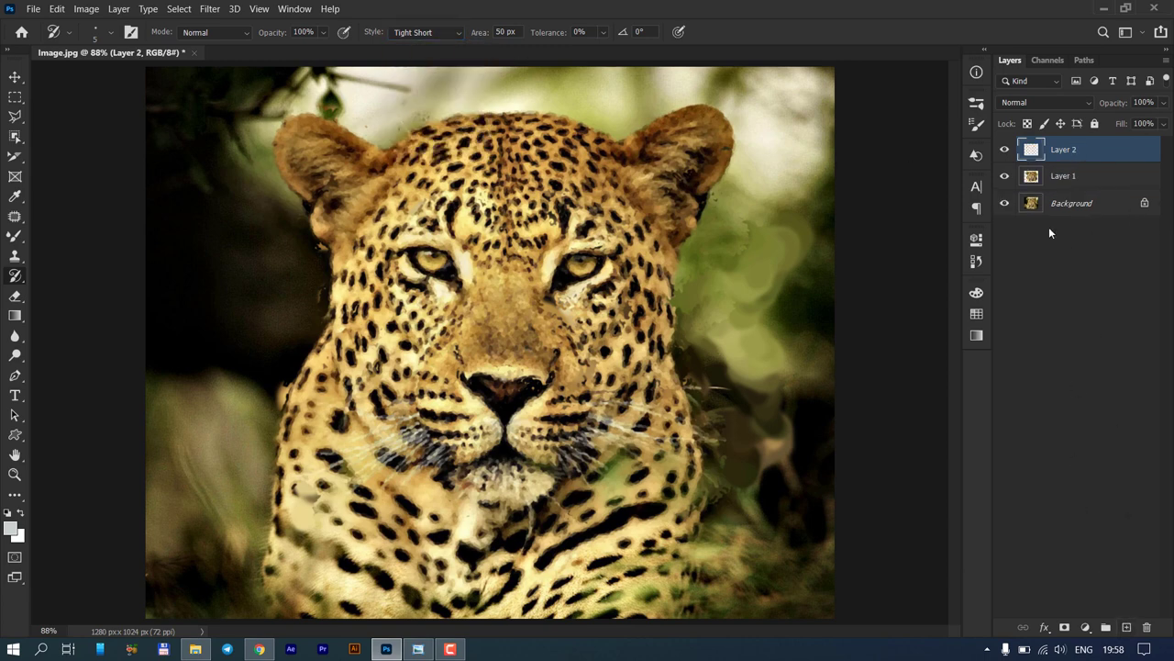
click(1004, 176)
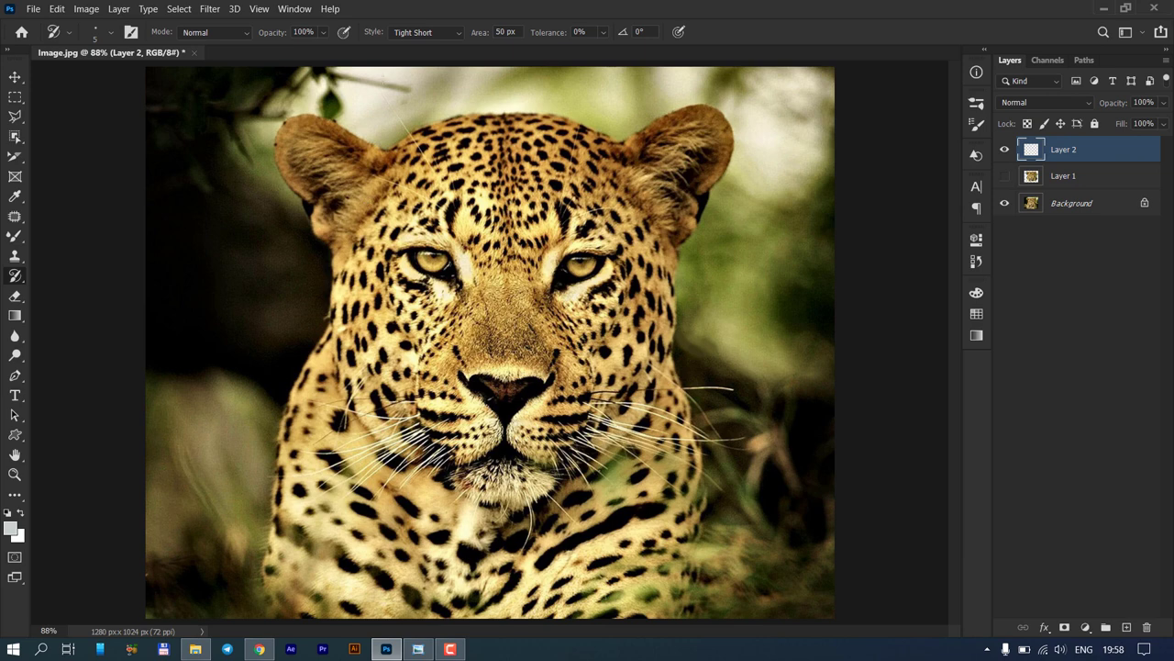
click(424, 34)
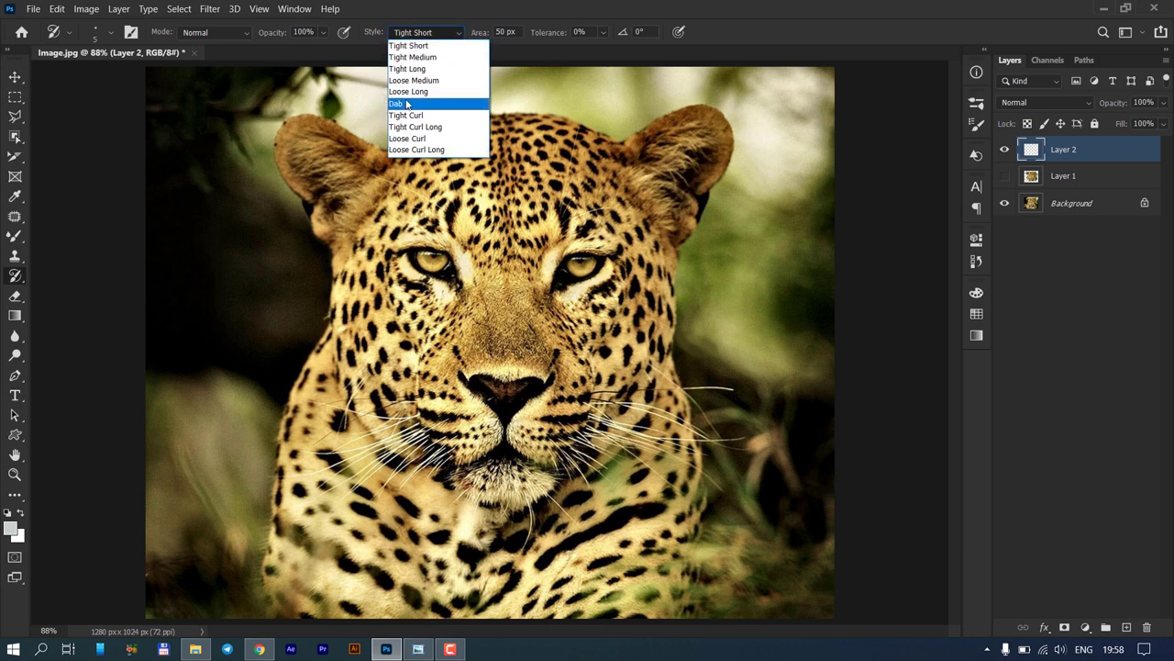
click(407, 103)
right_click(493, 252)
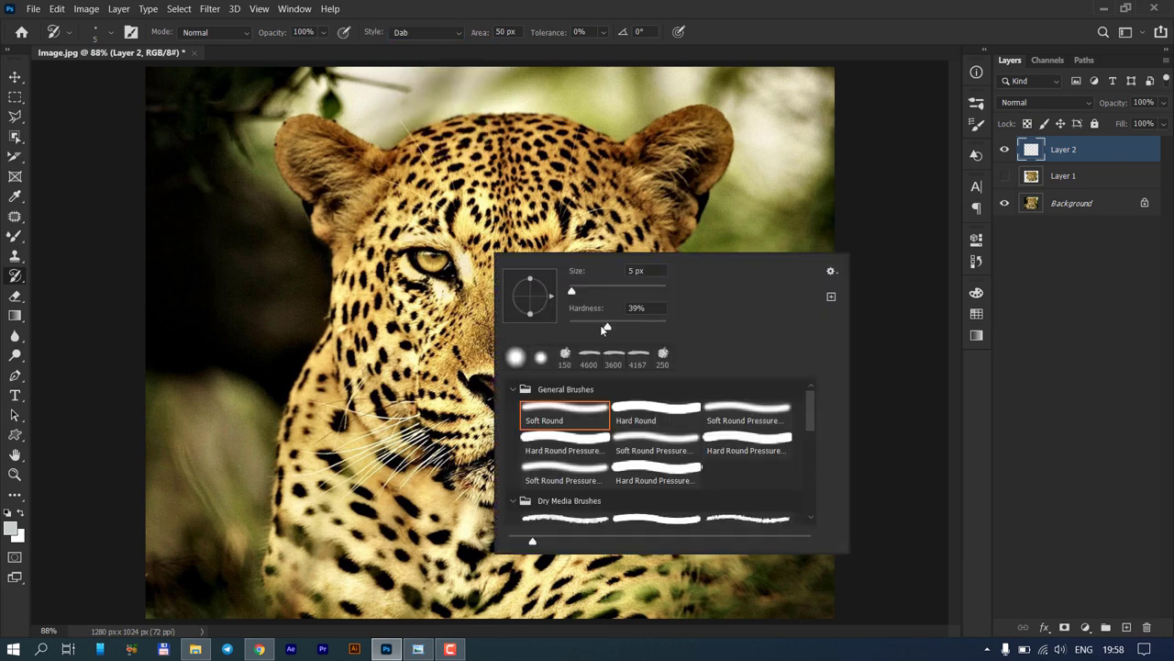
drag(611, 328, 618, 326)
click(593, 289)
drag(590, 292, 577, 292)
Paint Dab strokes over the leopard's left eye area, then 9 px dabs across the lower chest.
mouse_move(372, 196)
mouse_down()
mouse_move(442, 263)
mouse_move(377, 238)
mouse_move(395, 303)
mouse_move(305, 536)
mouse_move(458, 439)
mouse_move(493, 476)
mouse_move(646, 275)
mouse_move(643, 303)
mouse_move(606, 303)
mouse_move(550, 339)
mouse_move(578, 239)
mouse_move(478, 330)
mouse_move(468, 367)
mouse_move(422, 376)
mouse_move(450, 246)
mouse_move(500, 128)
mouse_move(459, 156)
mouse_move(435, 139)
mouse_move(353, 156)
mouse_move(307, 147)
mouse_move(294, 197)
mouse_move(323, 217)
mouse_move(473, 124)
mouse_move(514, 172)
mouse_move(550, 184)
mouse_move(597, 151)
mouse_move(674, 156)
mouse_move(642, 197)
mouse_move(724, 170)
mouse_move(653, 367)
mouse_move(665, 439)
mouse_up()
key(bracketleft)
key(bracketleft)
drag(674, 532, 598, 556)
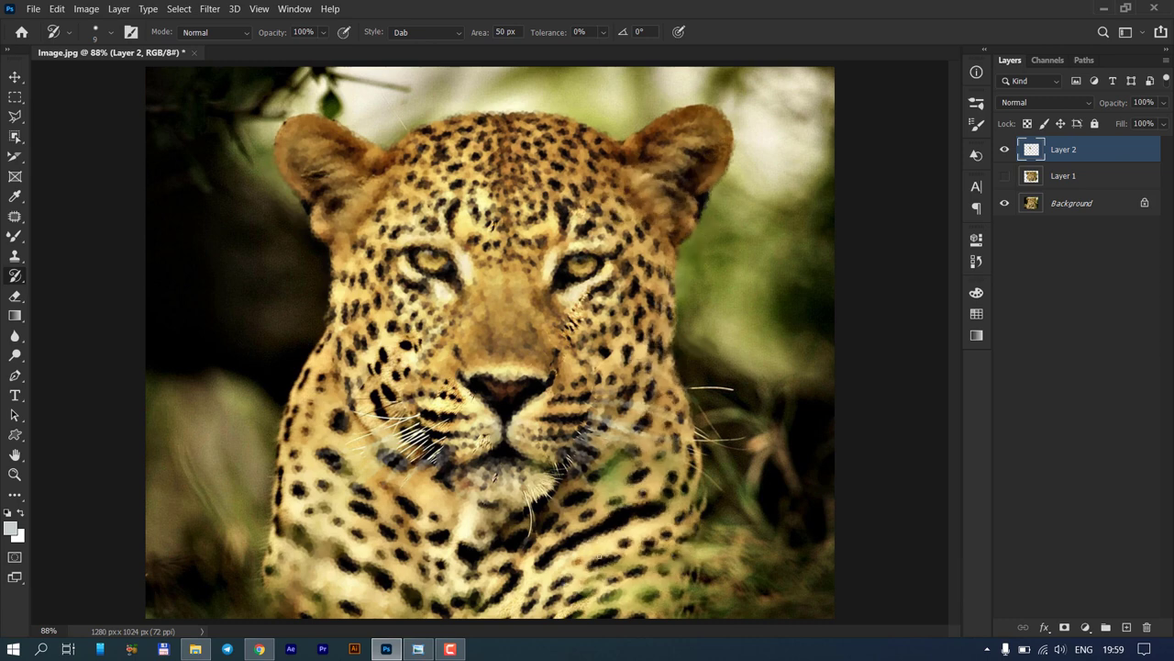
right_click(501, 278)
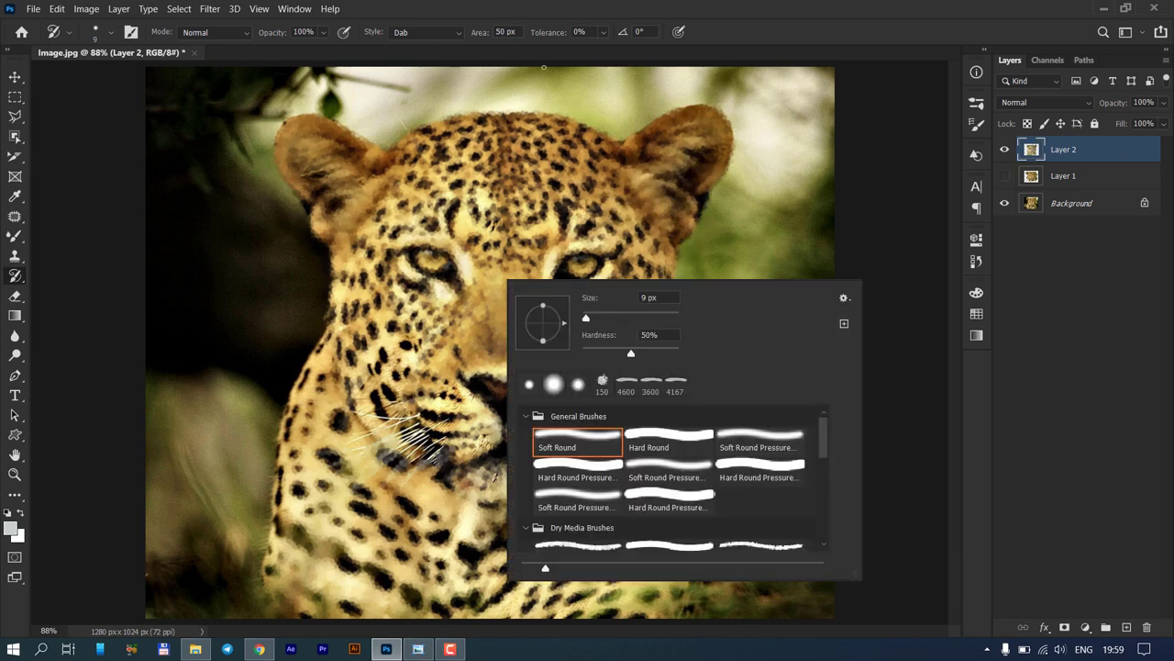
click(424, 37)
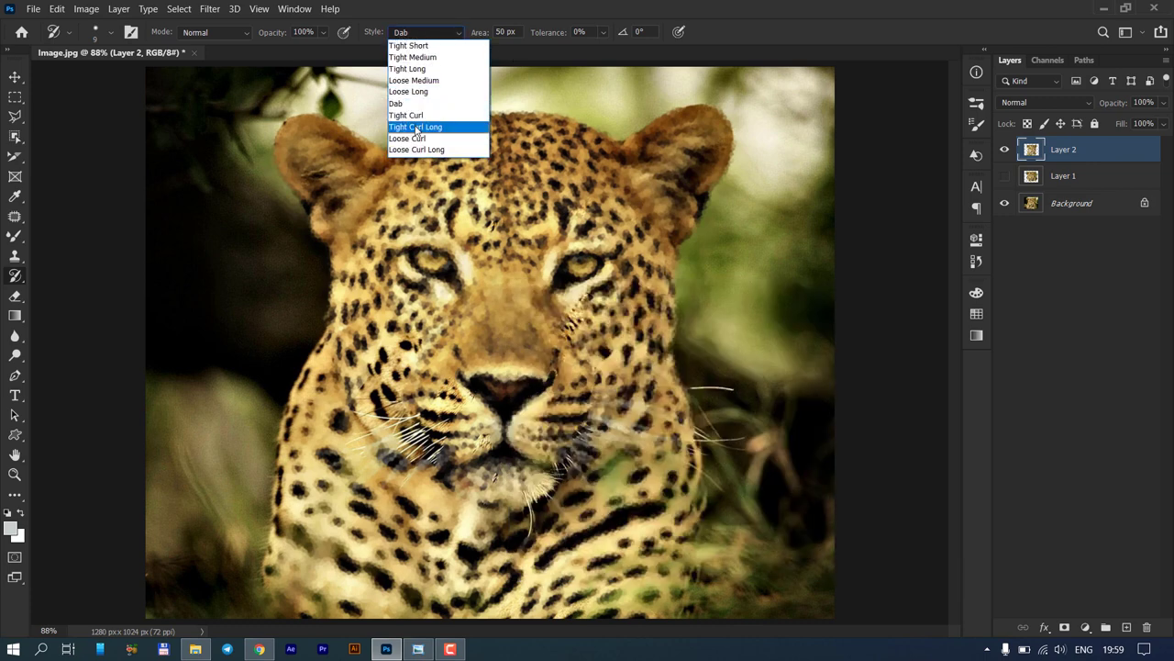
Set the style to Tight Curl and paint curls over the foliage, background and top of the head.
click(408, 115)
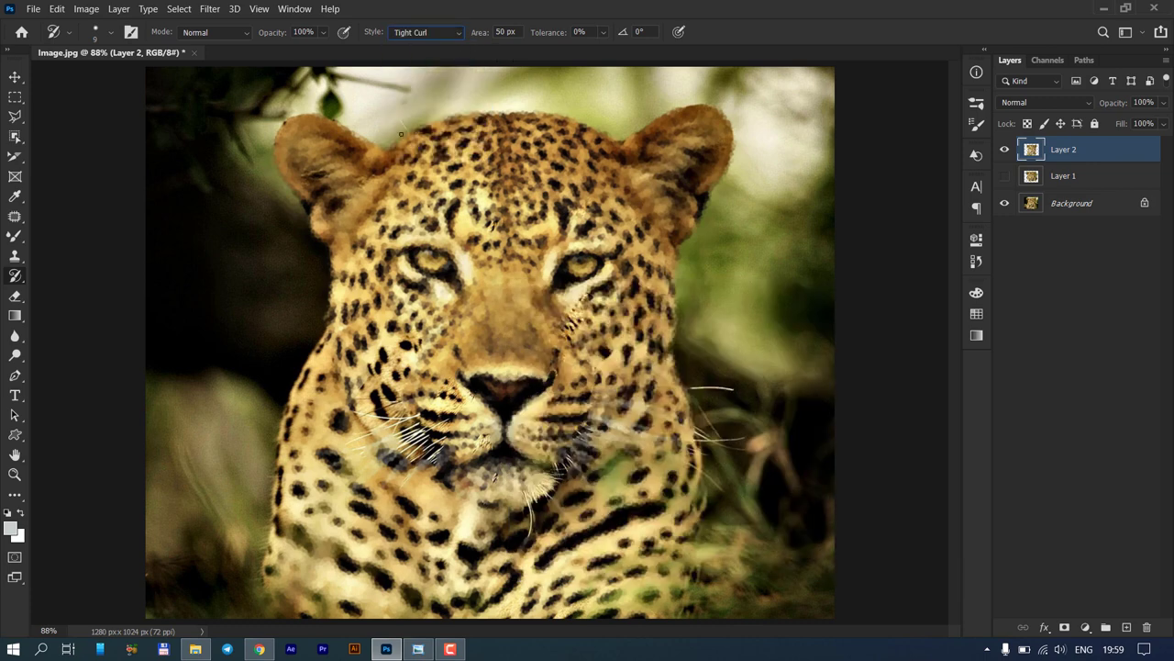
click(423, 34)
click(414, 116)
drag(223, 399, 285, 97)
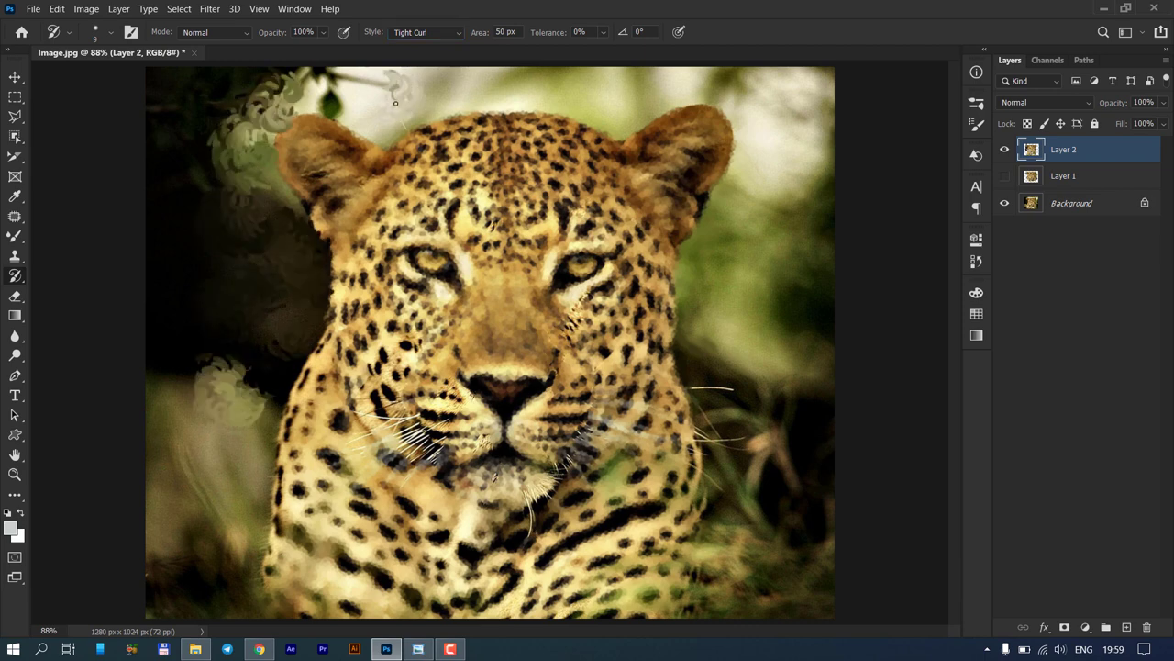
drag(503, 111, 211, 175)
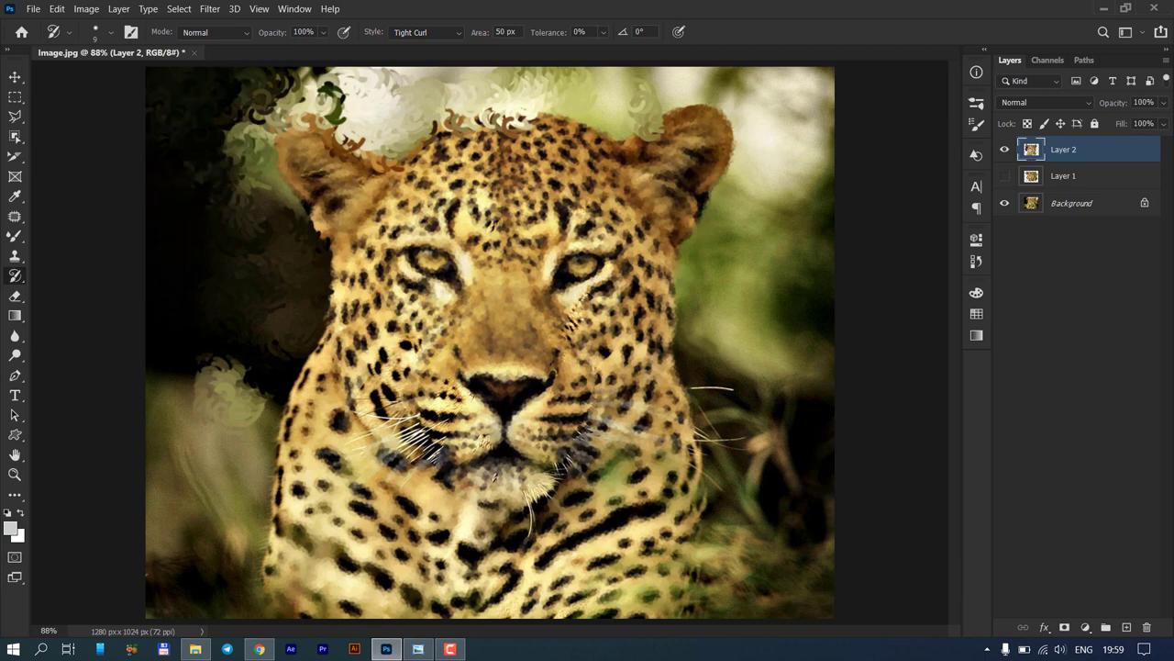
mouse_move(165, 376)
mouse_down()
mouse_move(174, 450)
mouse_move(284, 377)
mouse_move(184, 542)
mouse_move(220, 569)
mouse_move(673, 611)
mouse_move(807, 551)
mouse_move(770, 532)
mouse_move(747, 436)
mouse_move(789, 340)
mouse_move(734, 386)
mouse_move(770, 229)
mouse_move(726, 246)
mouse_move(697, 229)
mouse_move(789, 247)
mouse_move(838, 293)
mouse_move(846, 61)
mouse_move(779, 169)
mouse_move(729, 87)
mouse_move(394, 92)
mouse_move(367, 147)
mouse_move(284, 91)
mouse_up()
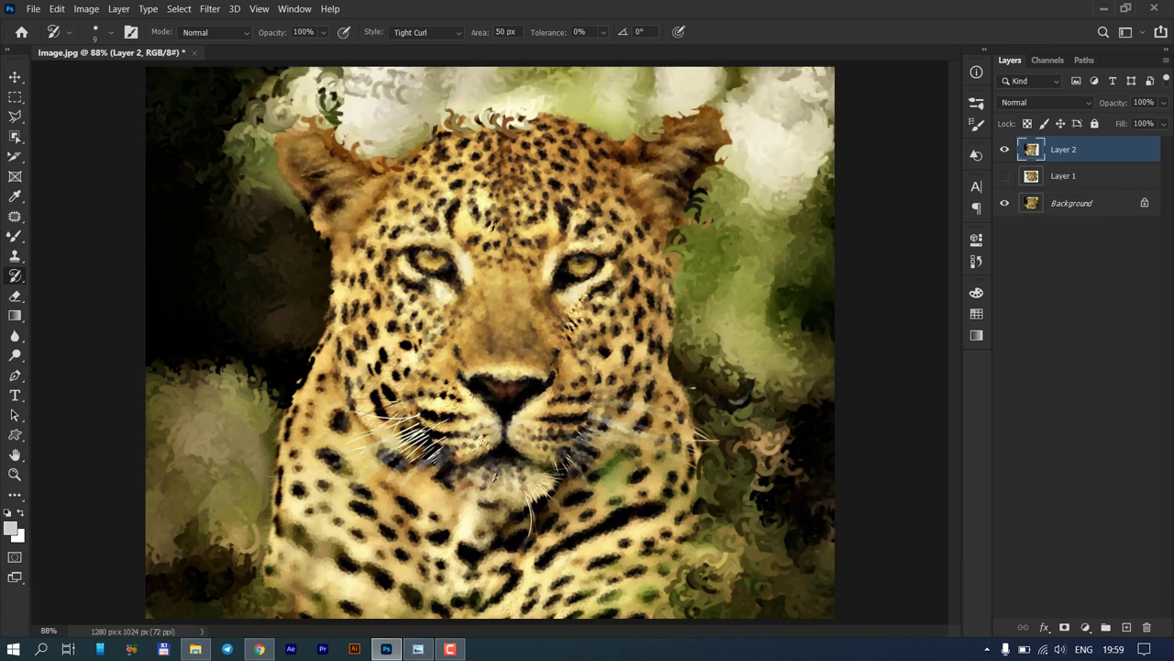
mouse_move(611, 81)
mouse_down()
mouse_move(550, 87)
mouse_move(725, 137)
mouse_move(725, 358)
mouse_move(662, 641)
mouse_move(514, 596)
mouse_move(321, 597)
mouse_move(229, 568)
mouse_move(724, 569)
mouse_move(716, 523)
mouse_move(734, 458)
mouse_move(707, 431)
mouse_move(769, 327)
mouse_move(422, 376)
mouse_move(367, 276)
mouse_move(899, 149)
mouse_move(597, 193)
mouse_move(441, 165)
mouse_move(358, 183)
mouse_move(275, 155)
mouse_move(348, 321)
mouse_move(339, 385)
mouse_move(318, 324)
mouse_move(459, 312)
mouse_move(532, 358)
mouse_up()
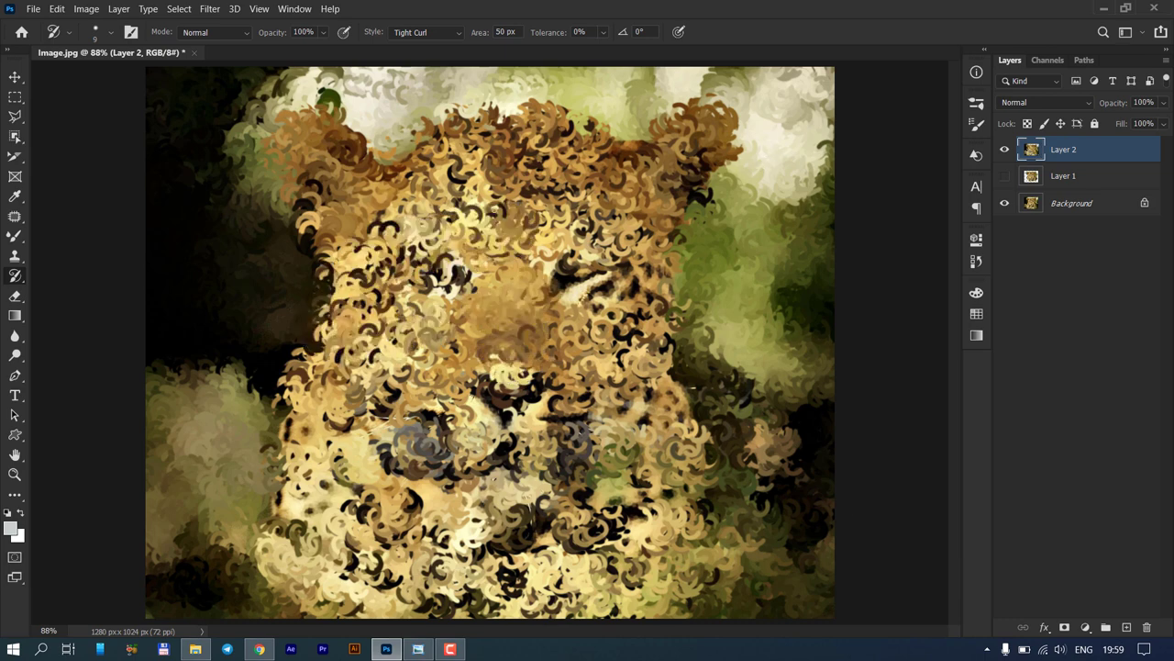
With a 1 px brush, restore spotted fur near the left ear, left cheek, forehead and crown.
right_click(562, 236)
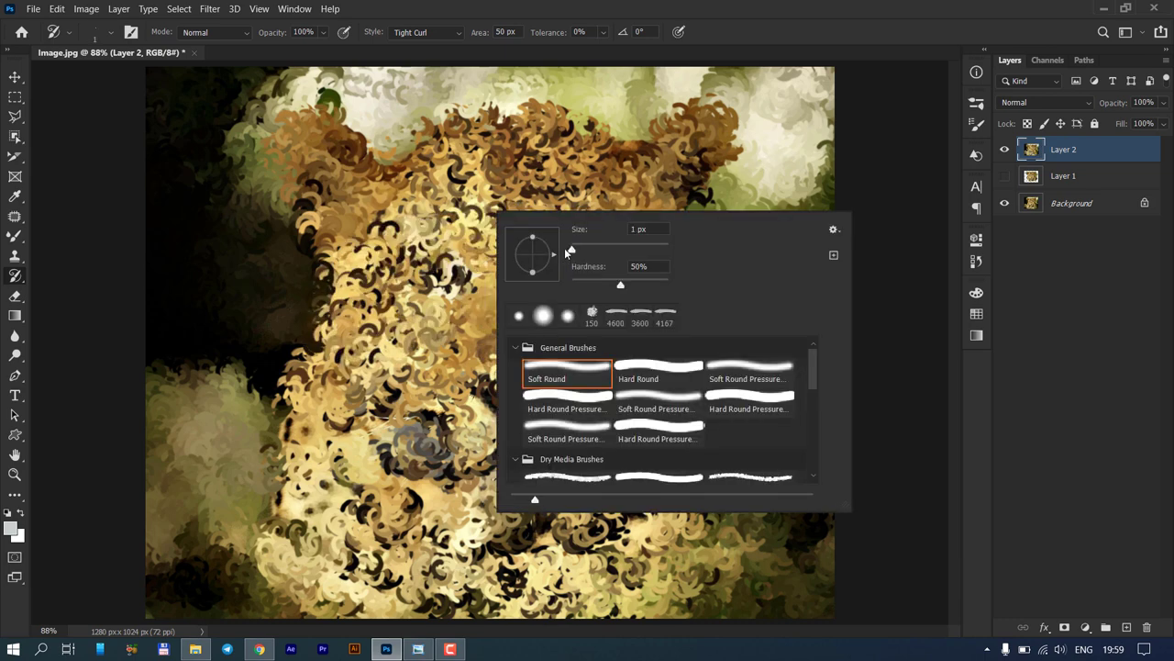
key(Return)
mouse_move(427, 239)
mouse_down()
mouse_move(376, 202)
mouse_move(330, 211)
mouse_up()
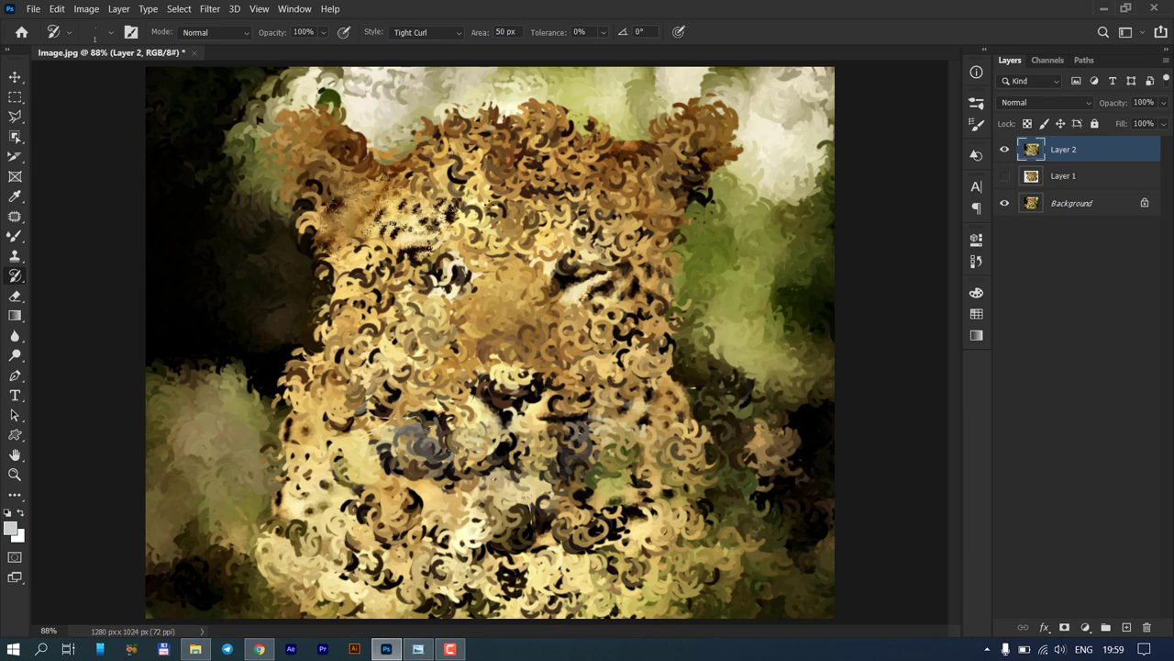
right_click(560, 229)
key(Return)
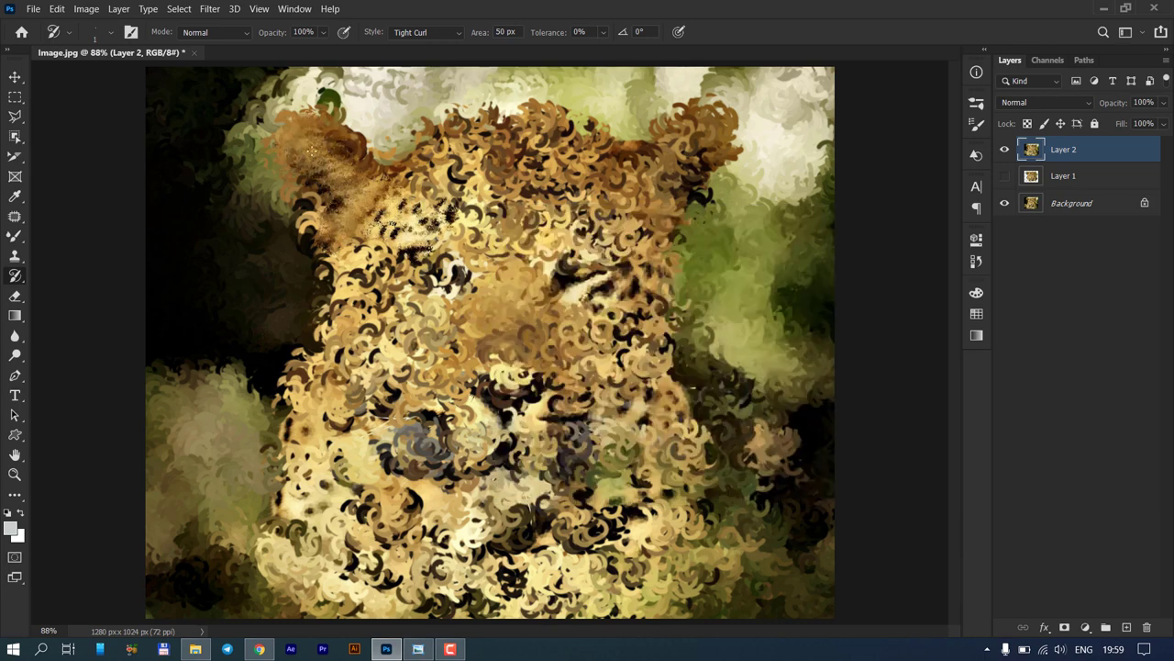
mouse_move(339, 302)
mouse_down()
mouse_move(349, 266)
mouse_move(340, 367)
mouse_move(367, 422)
mouse_move(385, 321)
mouse_move(445, 271)
mouse_move(413, 239)
mouse_move(459, 124)
mouse_up()
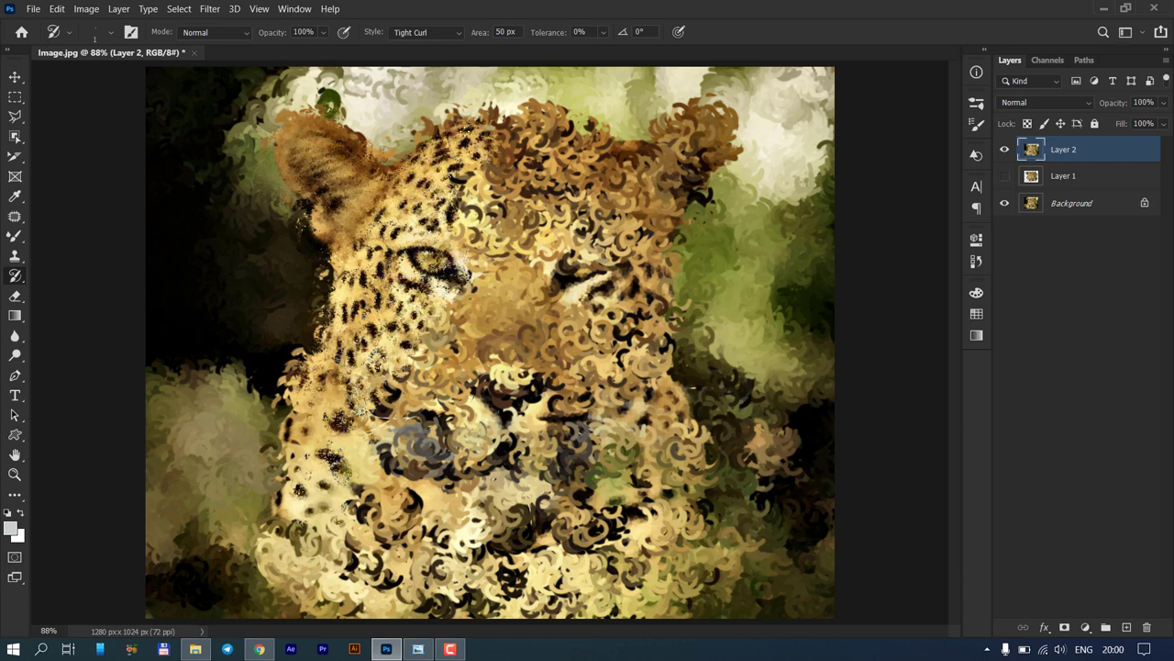
mouse_move(458, 183)
mouse_down()
mouse_move(514, 119)
mouse_move(559, 138)
mouse_up()
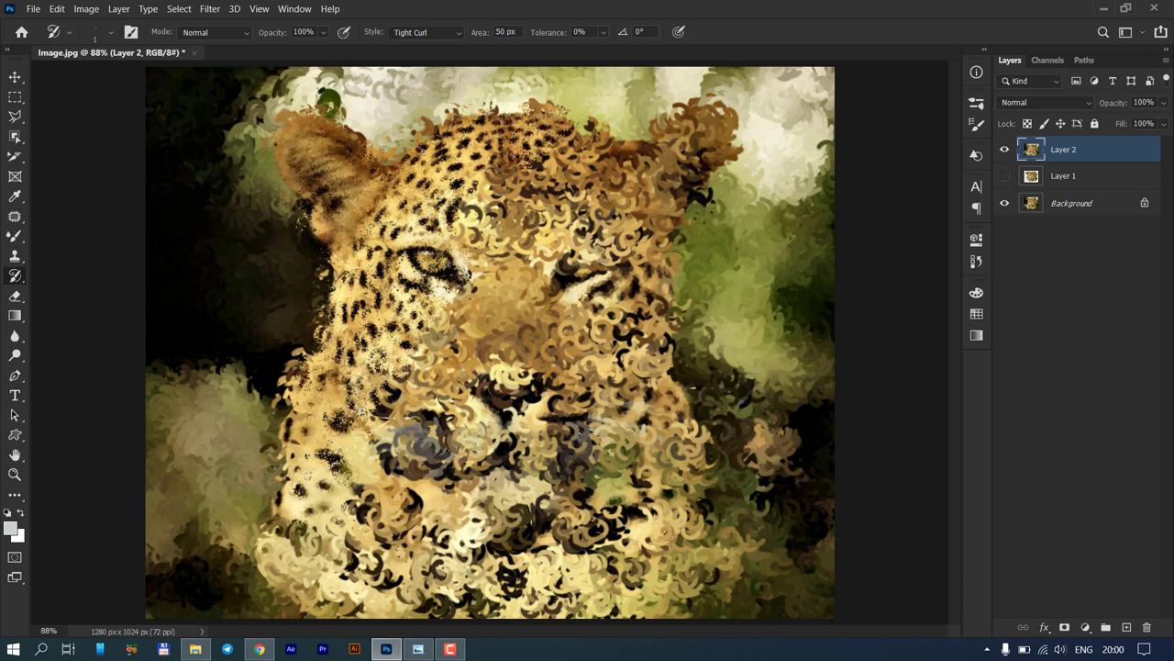
mouse_move(468, 221)
mouse_down()
mouse_move(541, 174)
mouse_move(459, 220)
mouse_move(514, 156)
mouse_up()
mouse_move(523, 230)
mouse_down()
mouse_move(633, 156)
mouse_move(550, 138)
mouse_up()
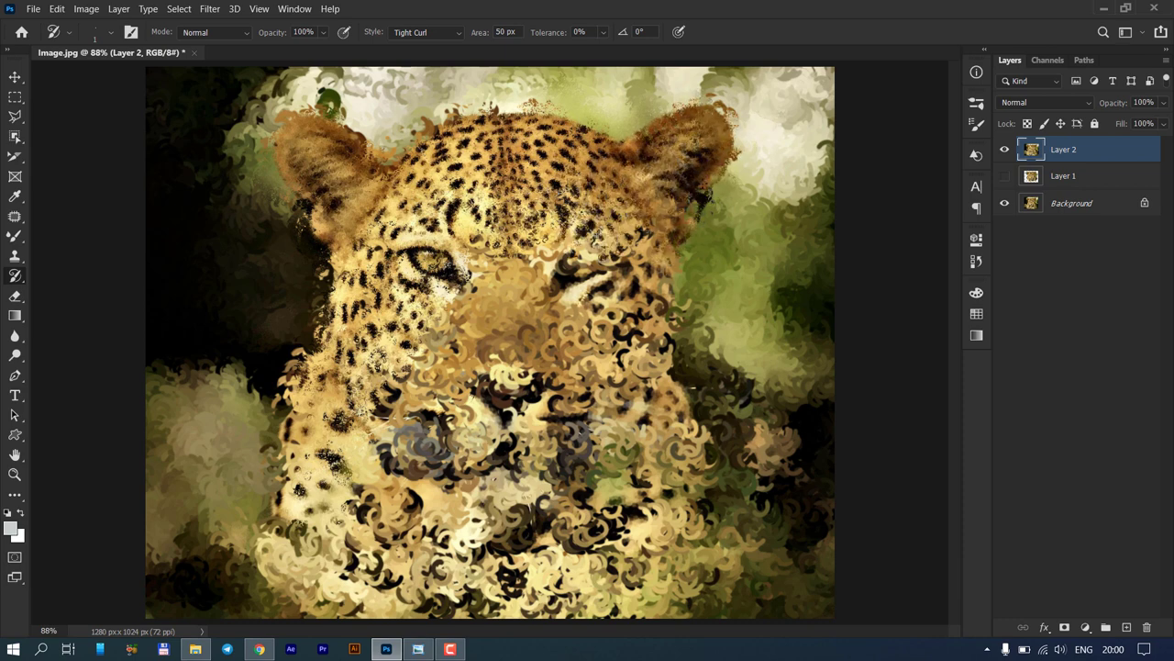
Sharpen the right eye, nose bridge, muzzle, left cheek and chest.
mouse_move(642, 239)
mouse_down()
mouse_move(569, 331)
mouse_move(486, 330)
mouse_move(551, 266)
mouse_move(486, 275)
mouse_move(501, 231)
mouse_up()
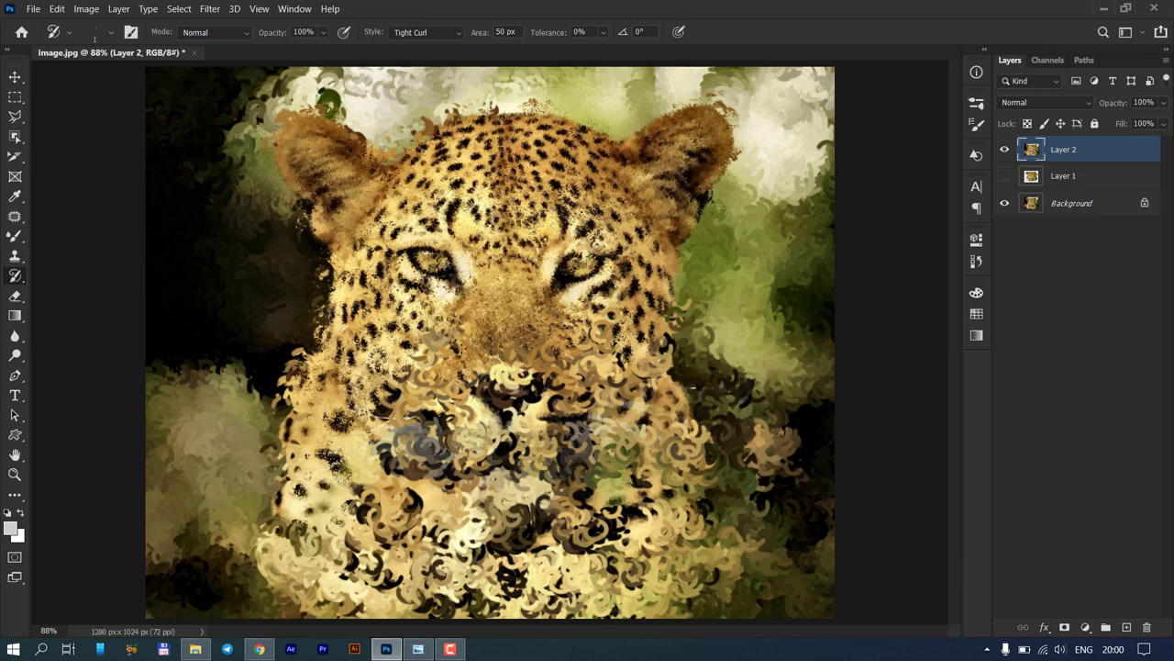
drag(441, 367, 482, 316)
drag(408, 395, 532, 344)
drag(349, 395, 468, 440)
mouse_move(275, 550)
mouse_down()
mouse_move(550, 541)
mouse_move(679, 440)
mouse_move(587, 367)
mouse_move(440, 404)
mouse_move(459, 514)
mouse_up()
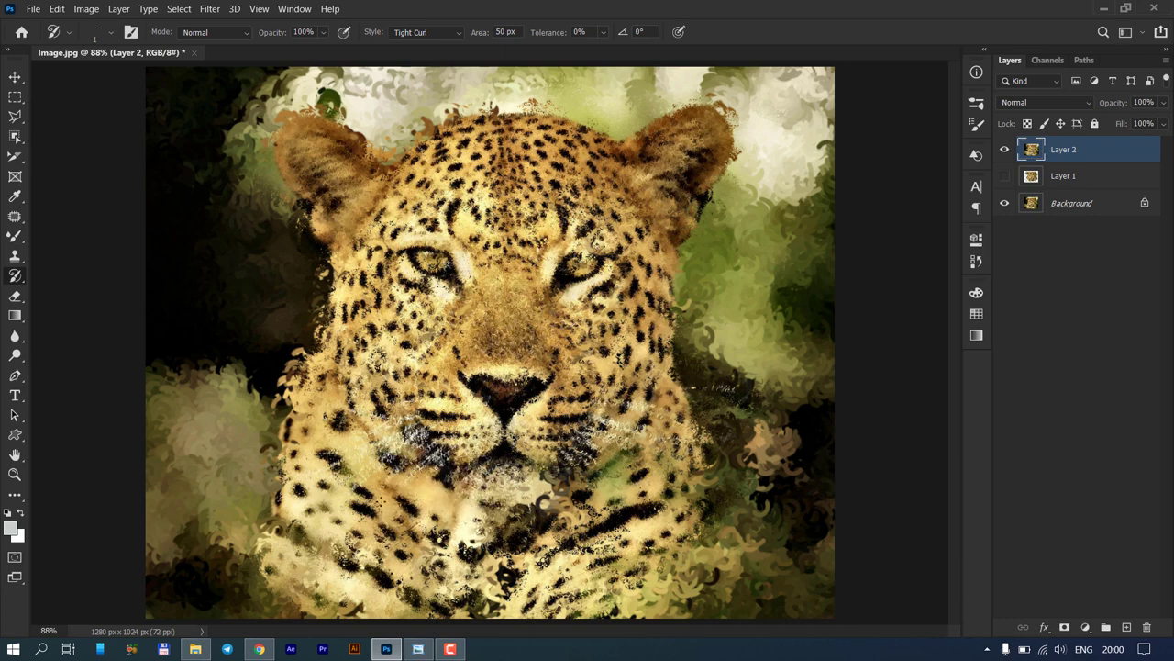
Sharpen the chin, nose, eyes, forehead, top of head, left ear, lower chest and right shoulder.
drag(587, 550, 459, 458)
drag(596, 312, 642, 588)
mouse_move(596, 229)
mouse_down()
mouse_move(432, 270)
mouse_move(504, 395)
mouse_up()
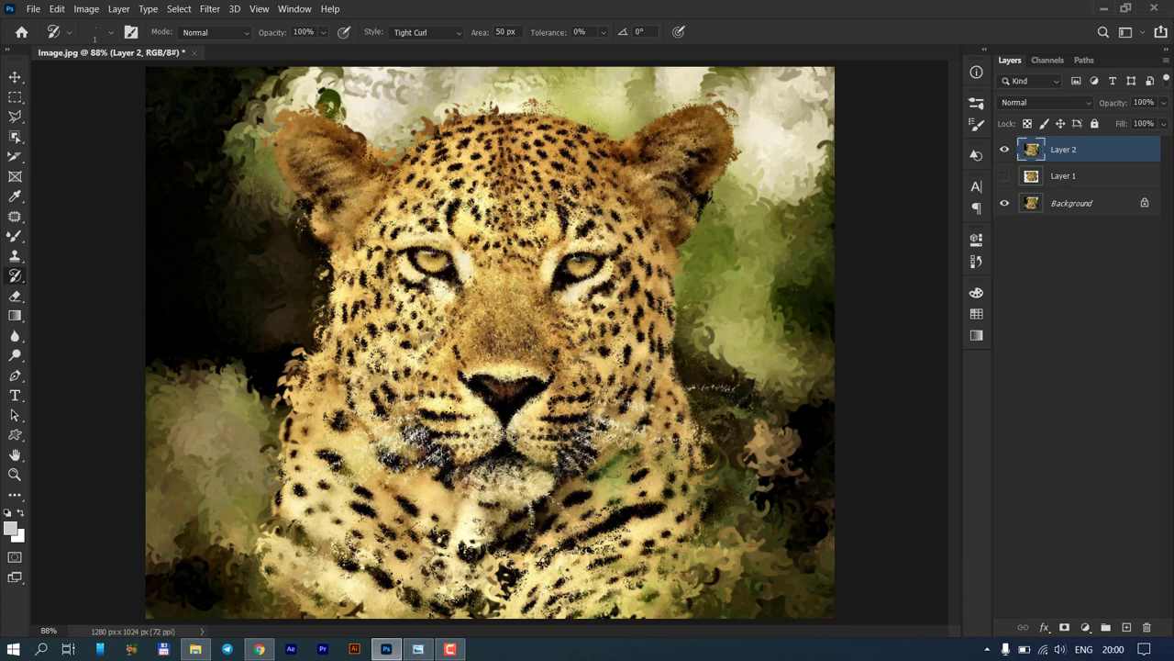
mouse_move(587, 266)
mouse_down()
mouse_move(523, 119)
mouse_move(376, 152)
mouse_move(311, 215)
mouse_up()
drag(326, 321, 266, 495)
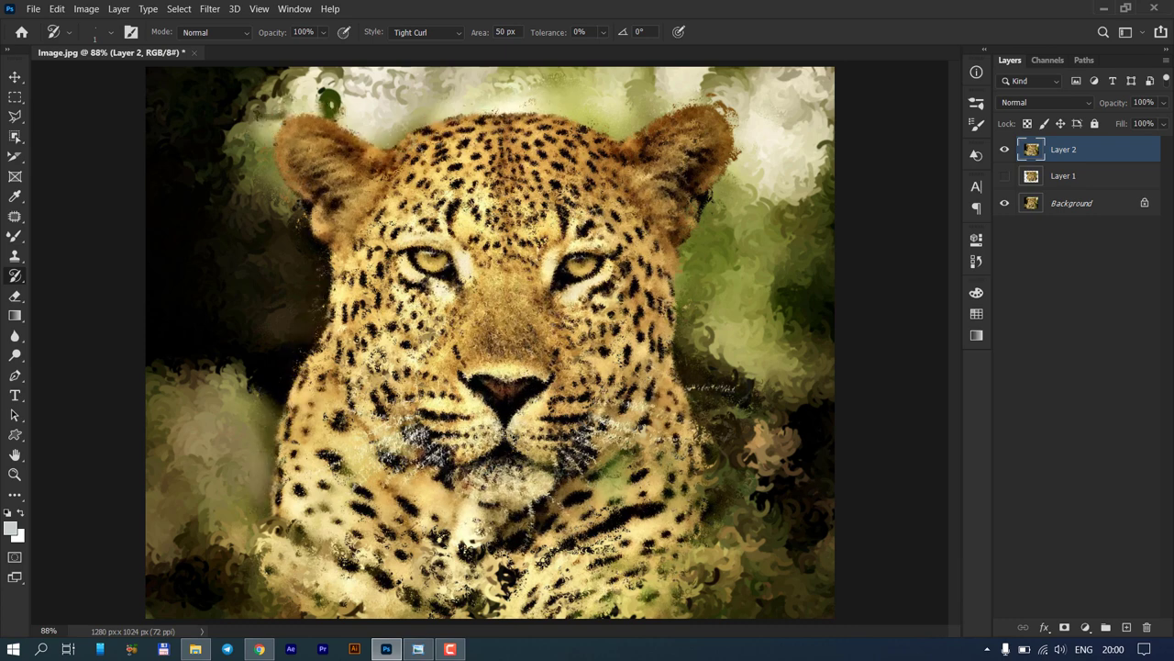
drag(276, 541, 340, 551)
drag(651, 587, 707, 431)
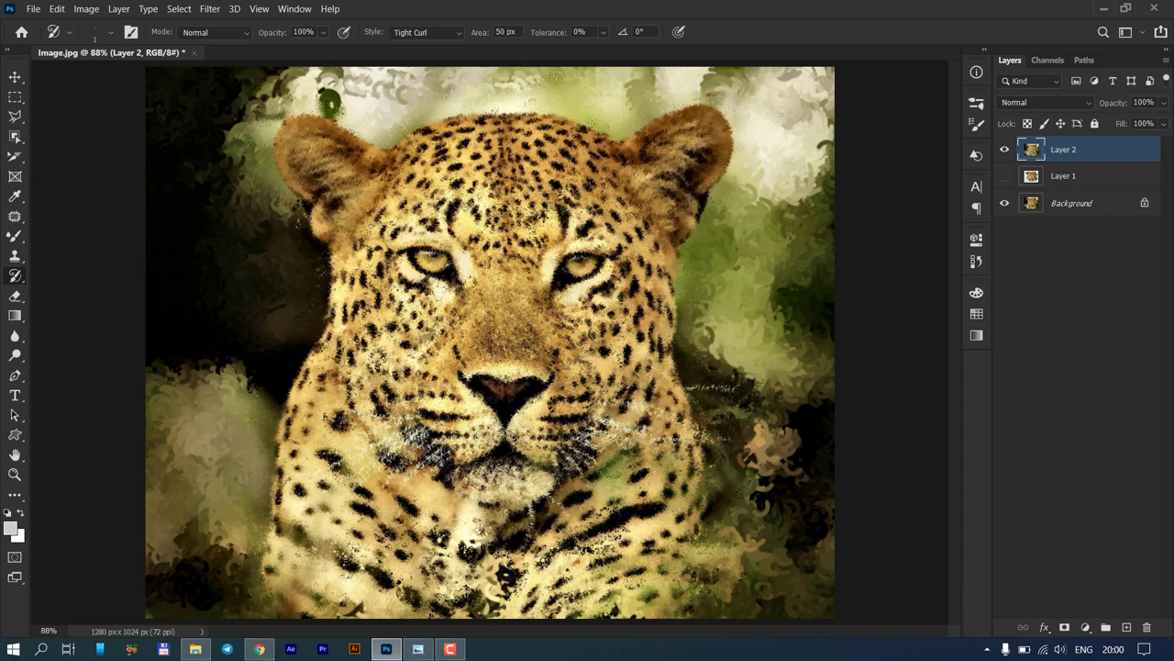
Switch to full screen mode with menu bar and adjust the zoom on the leopard.
key(f)
scroll(647, 197, up, 2)
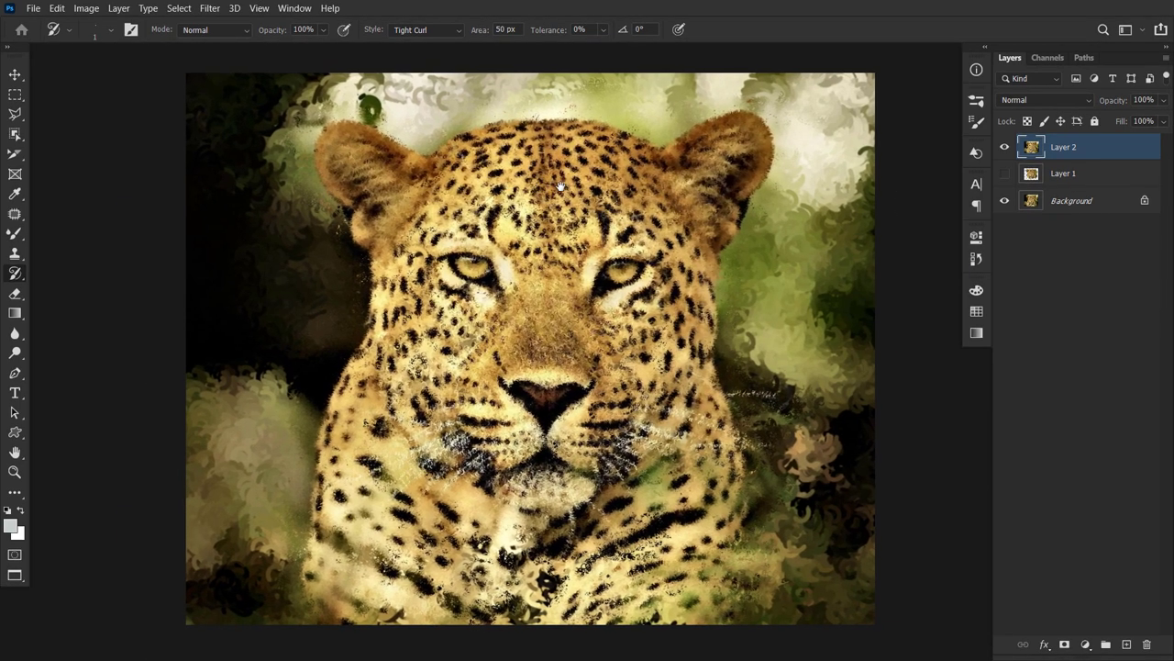
scroll(647, 197, up, 2)
scroll(647, 197, up, 2)
scroll(647, 198, up, 2)
scroll(443, 316, down, 2)
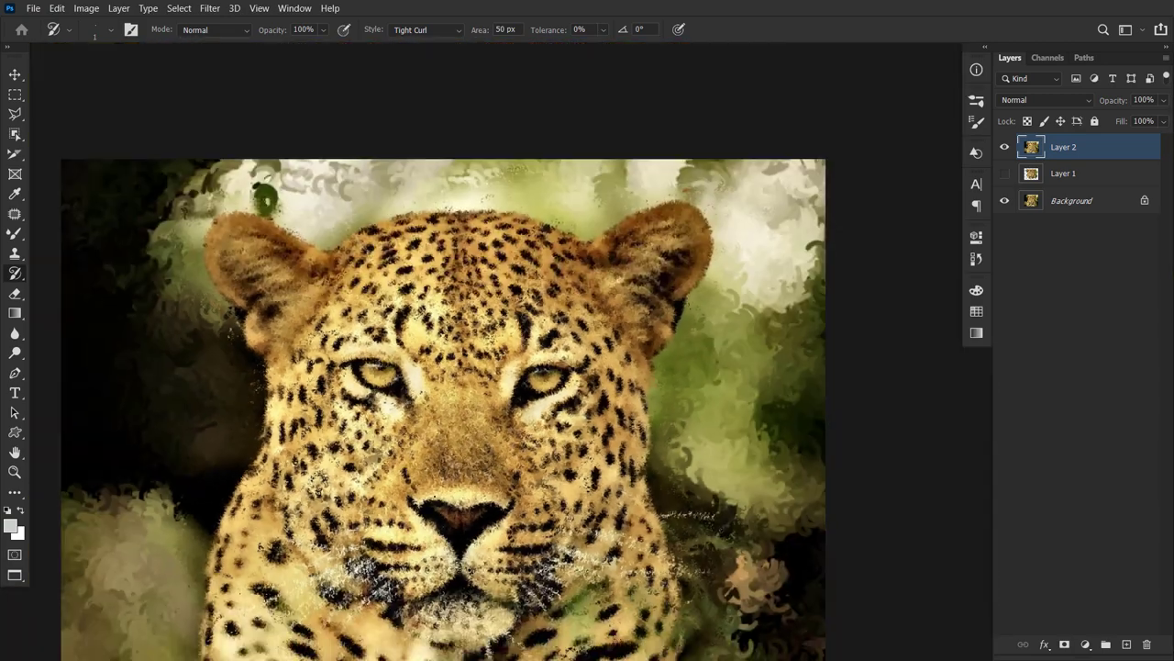
scroll(443, 317, up, 3)
scroll(443, 317, down, 2)
scroll(443, 317, down, 1)
scroll(443, 317, down, 1)
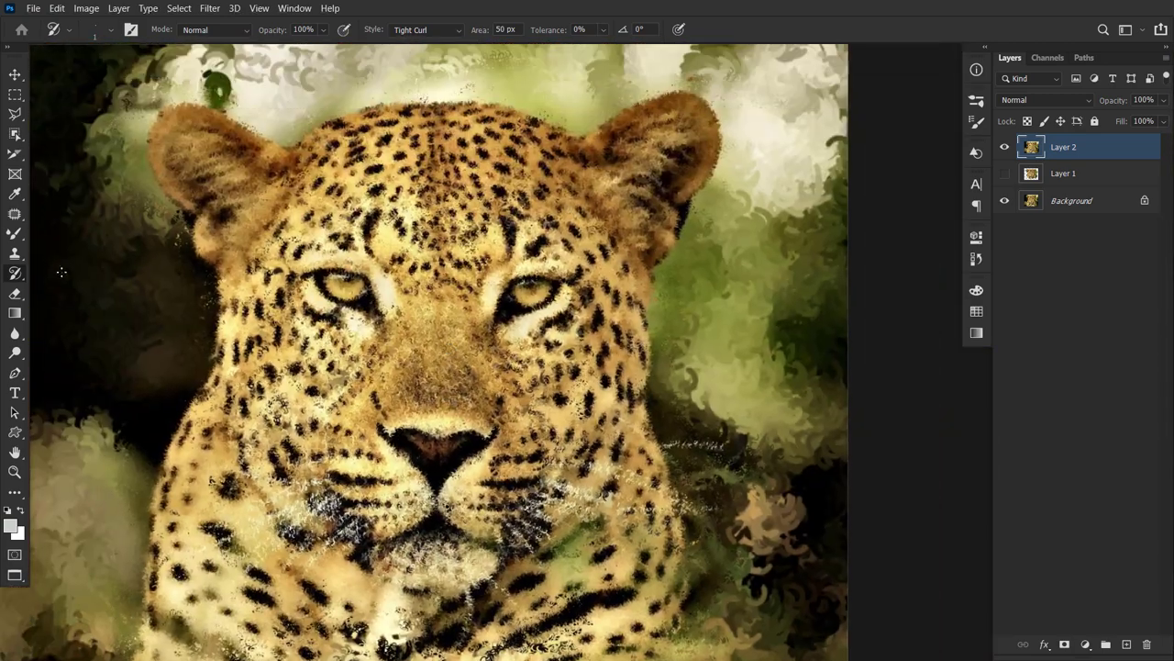
Select the History Brush Tool and set its size to 187 px.
right_click(16, 273)
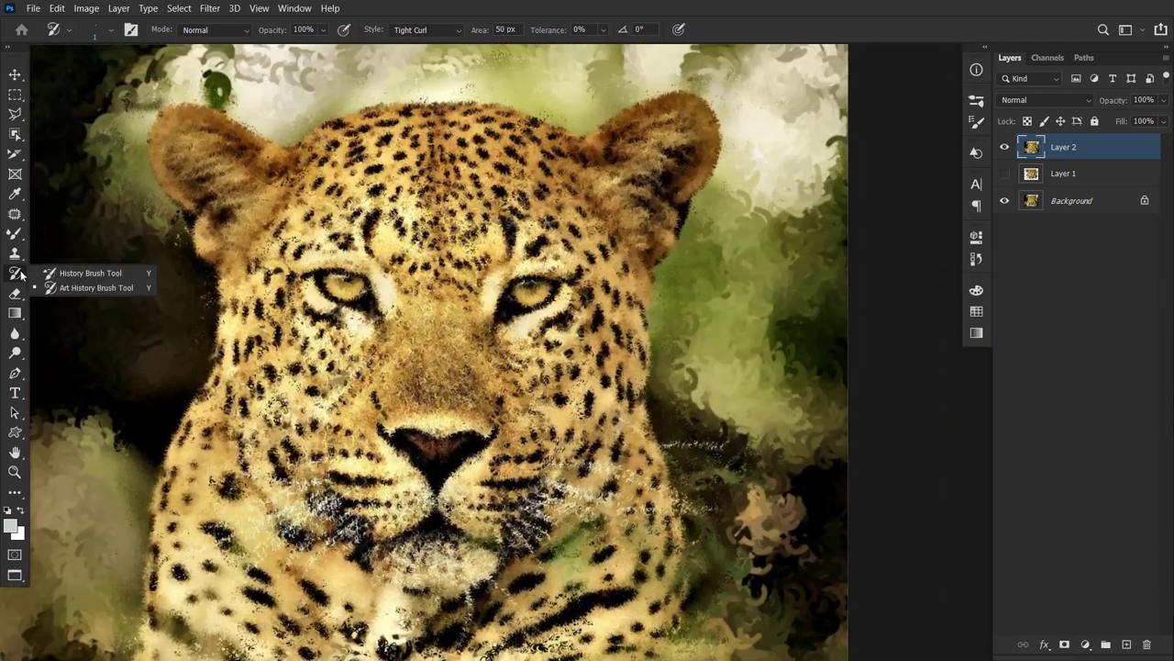
click(83, 273)
scroll(449, 286, down, 2)
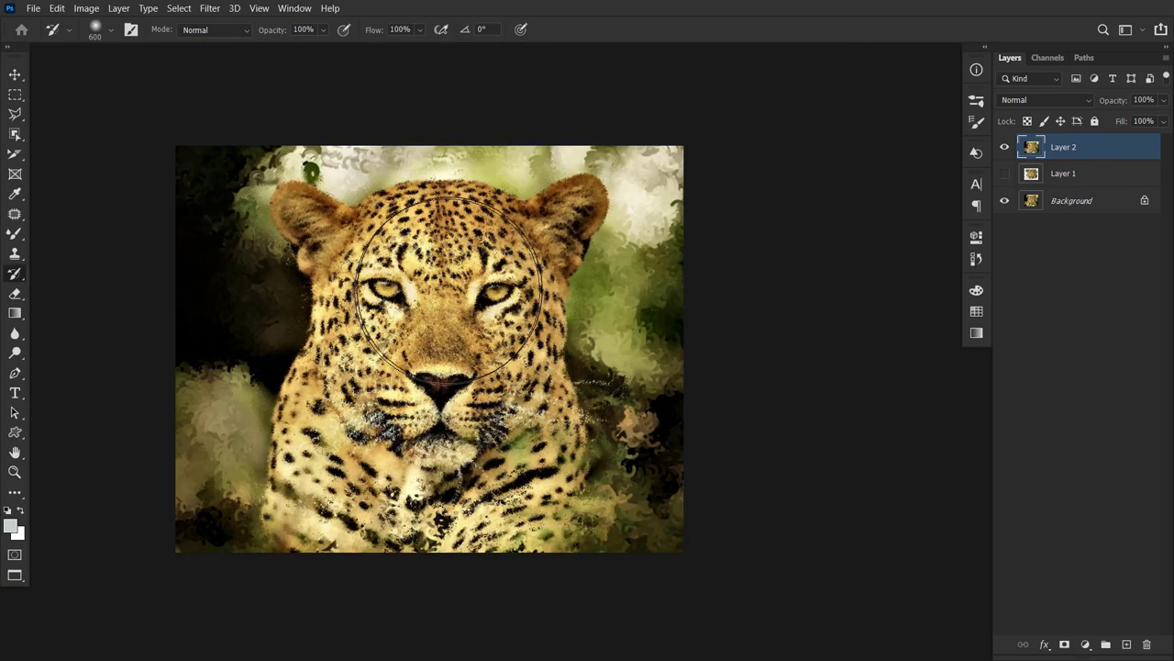
scroll(449, 287, up, 1)
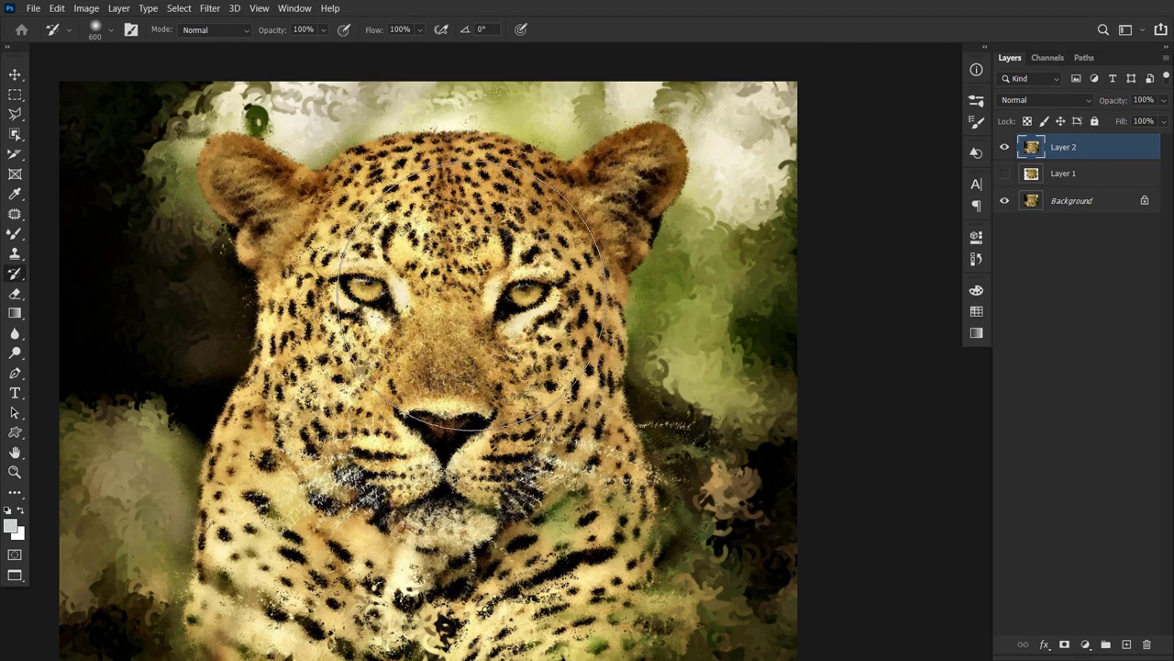
key(bracketleft)
key(bracketleft)
key(bracketleft)
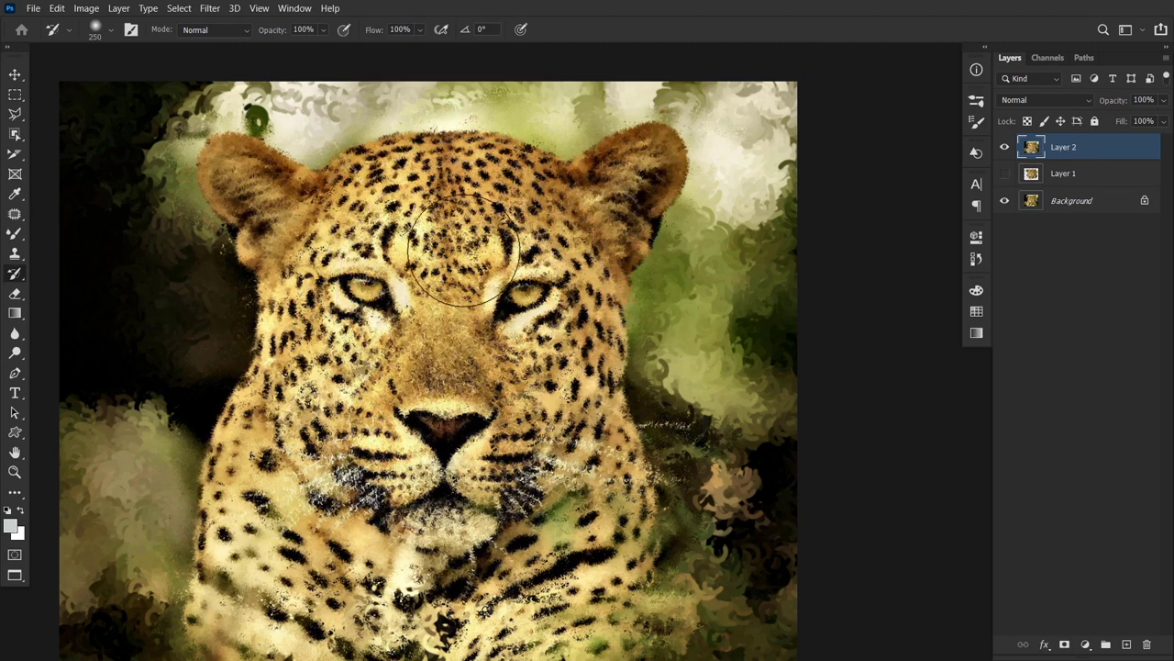
right_click(466, 250)
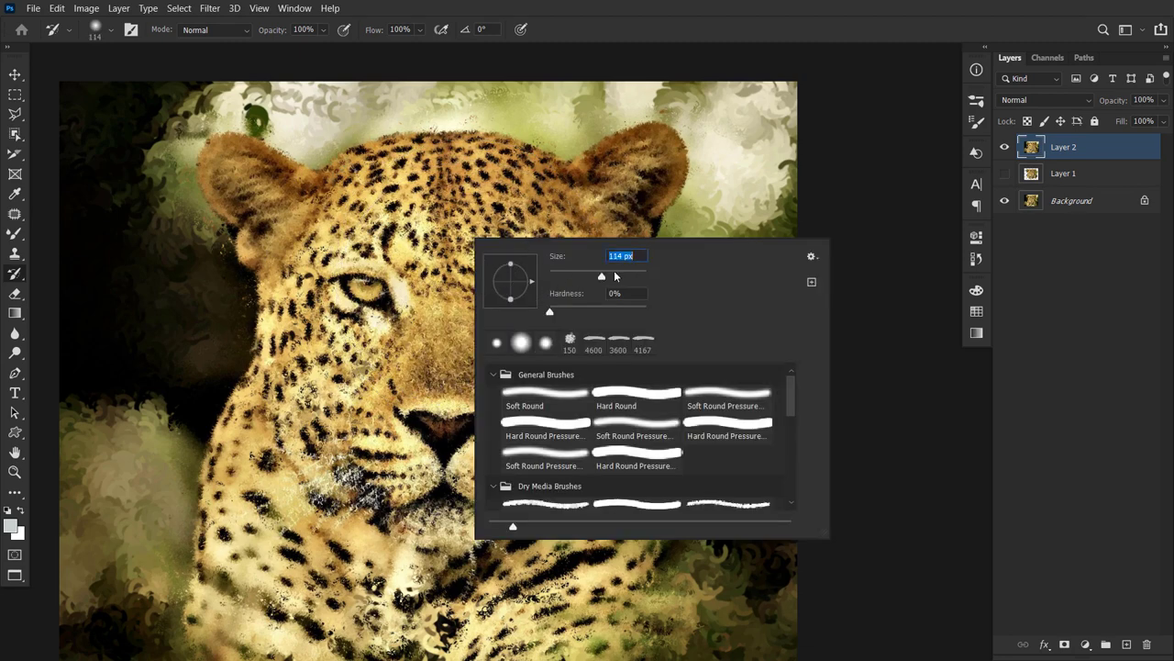
key(Return)
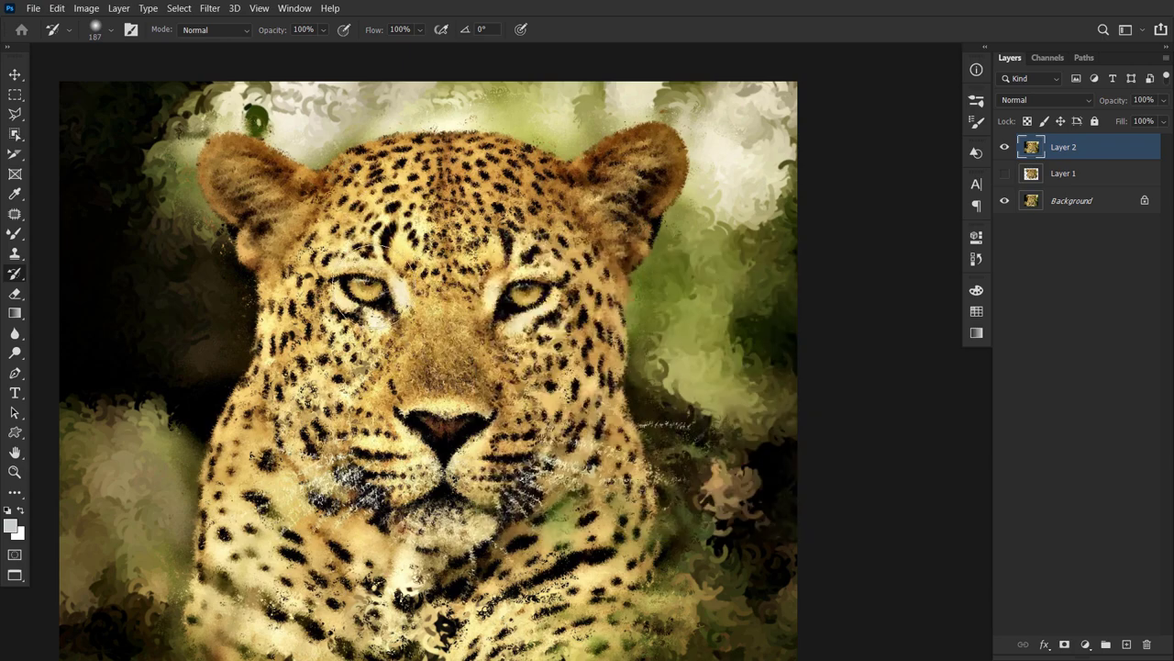
Zoom in and paint the sharp original detail back around the right eye and forehead.
scroll(463, 287, up, 2)
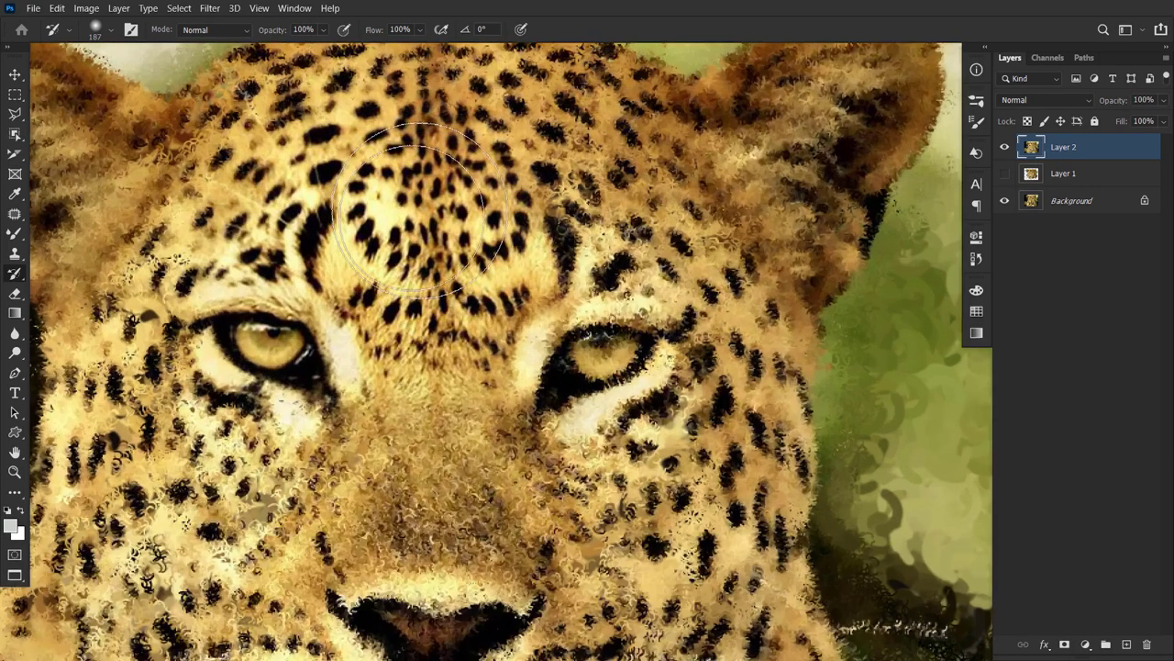
scroll(463, 287, up, 2)
mouse_move(790, 493)
mouse_down()
mouse_move(617, 340)
mouse_move(275, 211)
mouse_up()
scroll(507, 276, down, 2)
scroll(495, 276, down, 2)
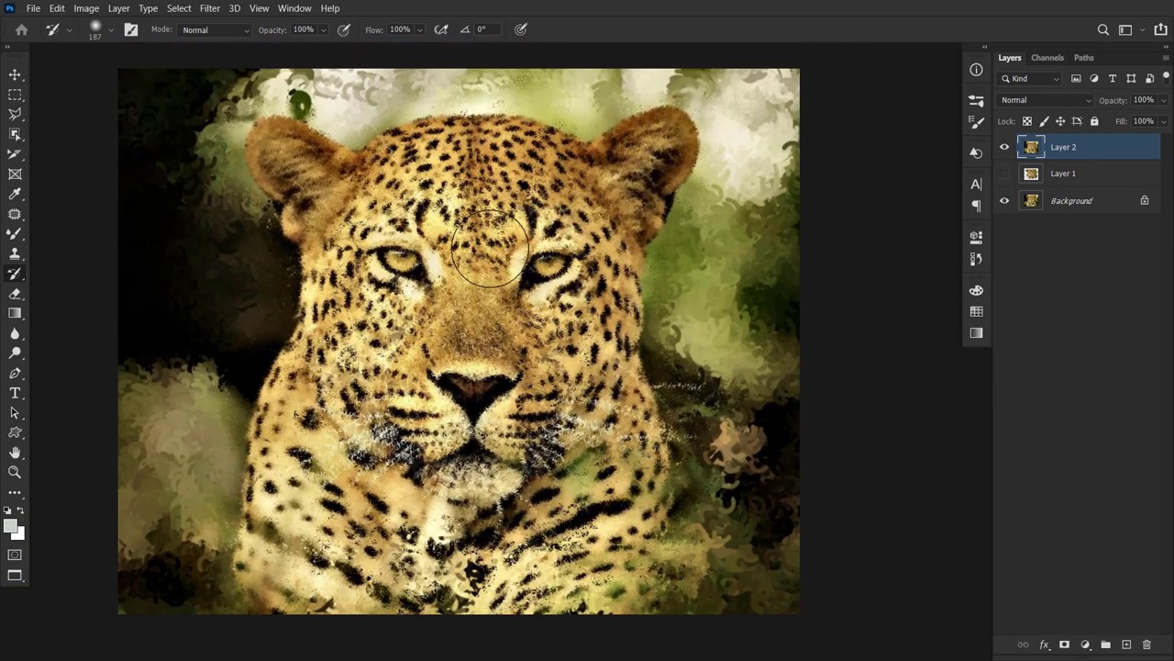
right_click(16, 274)
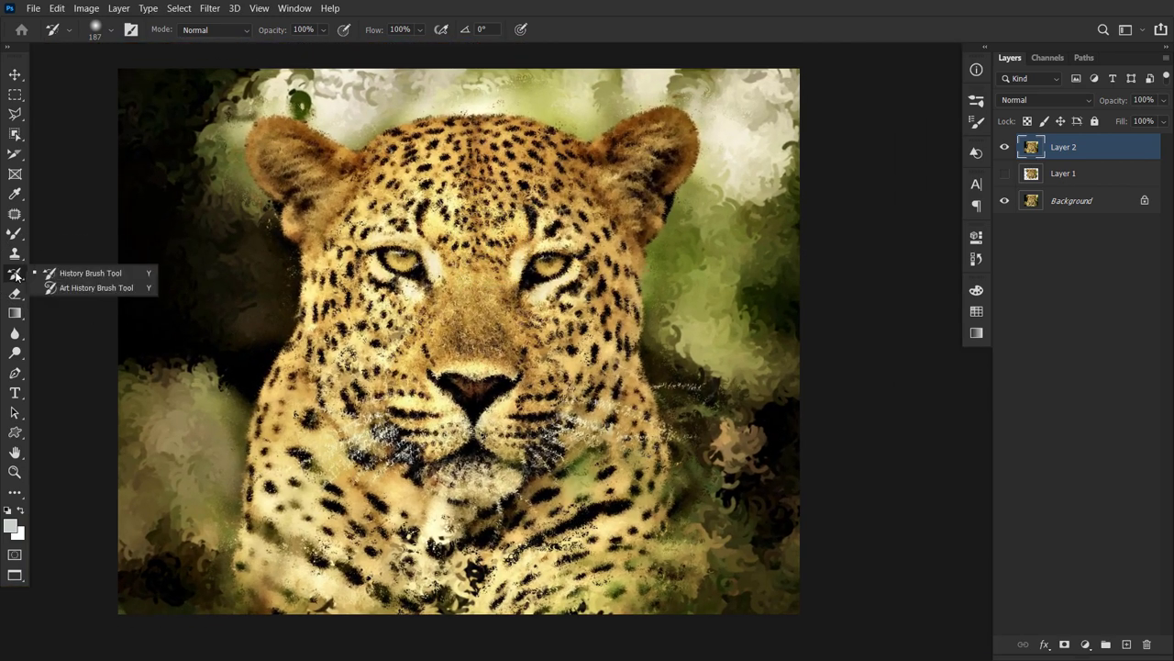
Reactivate the Art History Brush, still set to Tight Curl with a 50 px area.
click(75, 288)
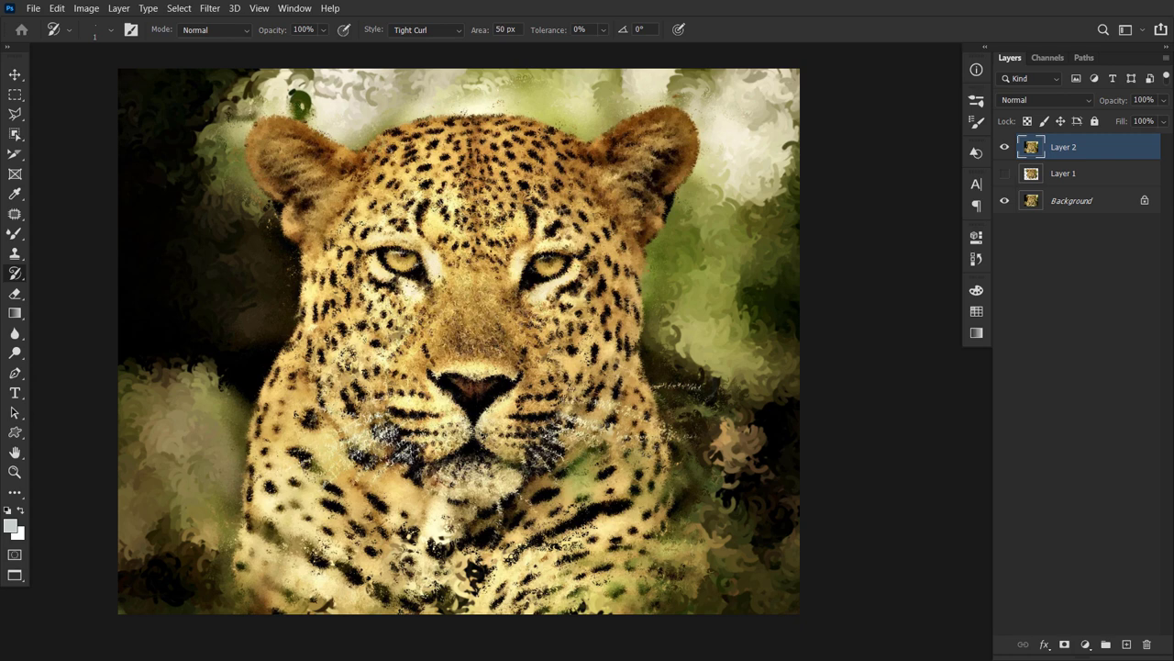